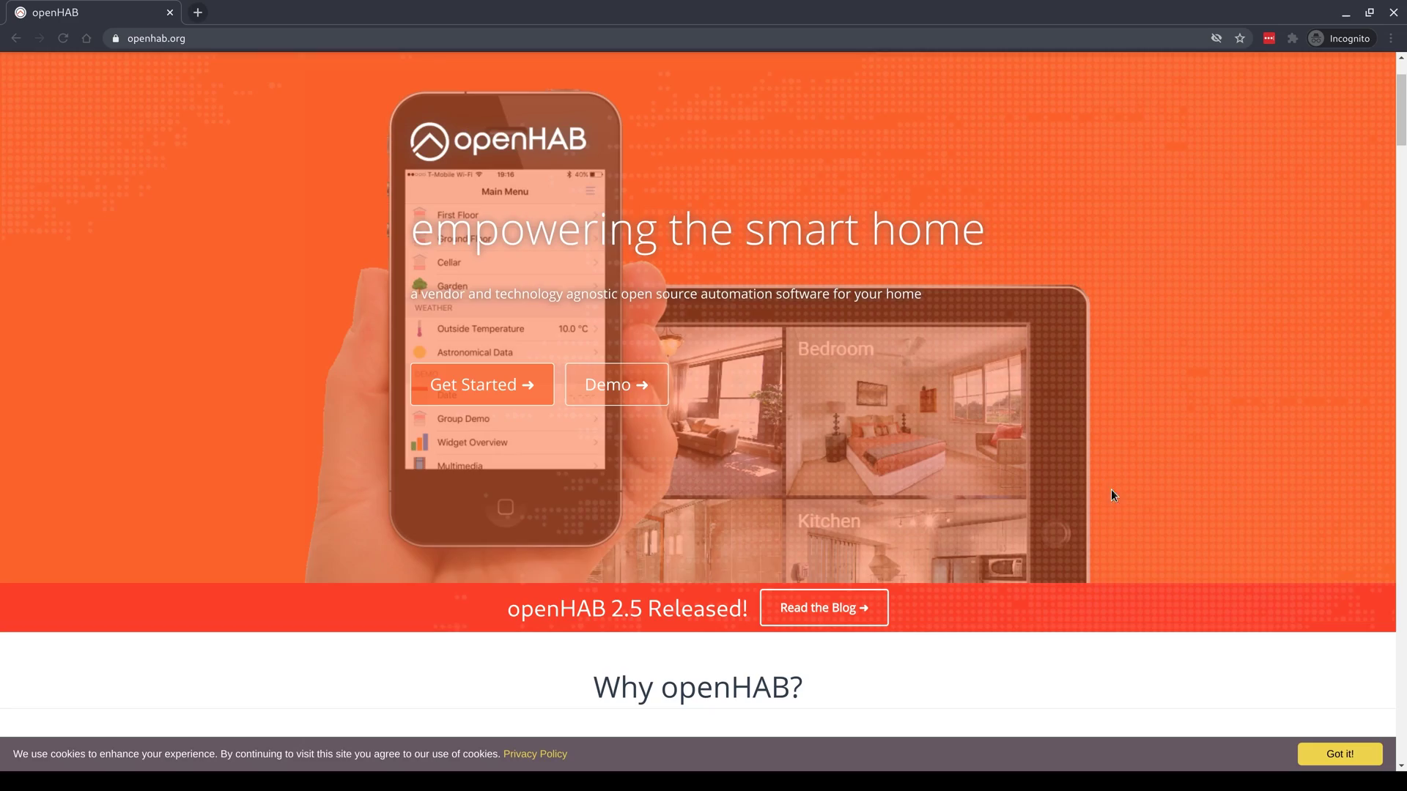
# Scroll through the smart-home sites, ending on the OpenHAB Wikipedia article.
pyautogui.scroll(-1, 1132, 498)
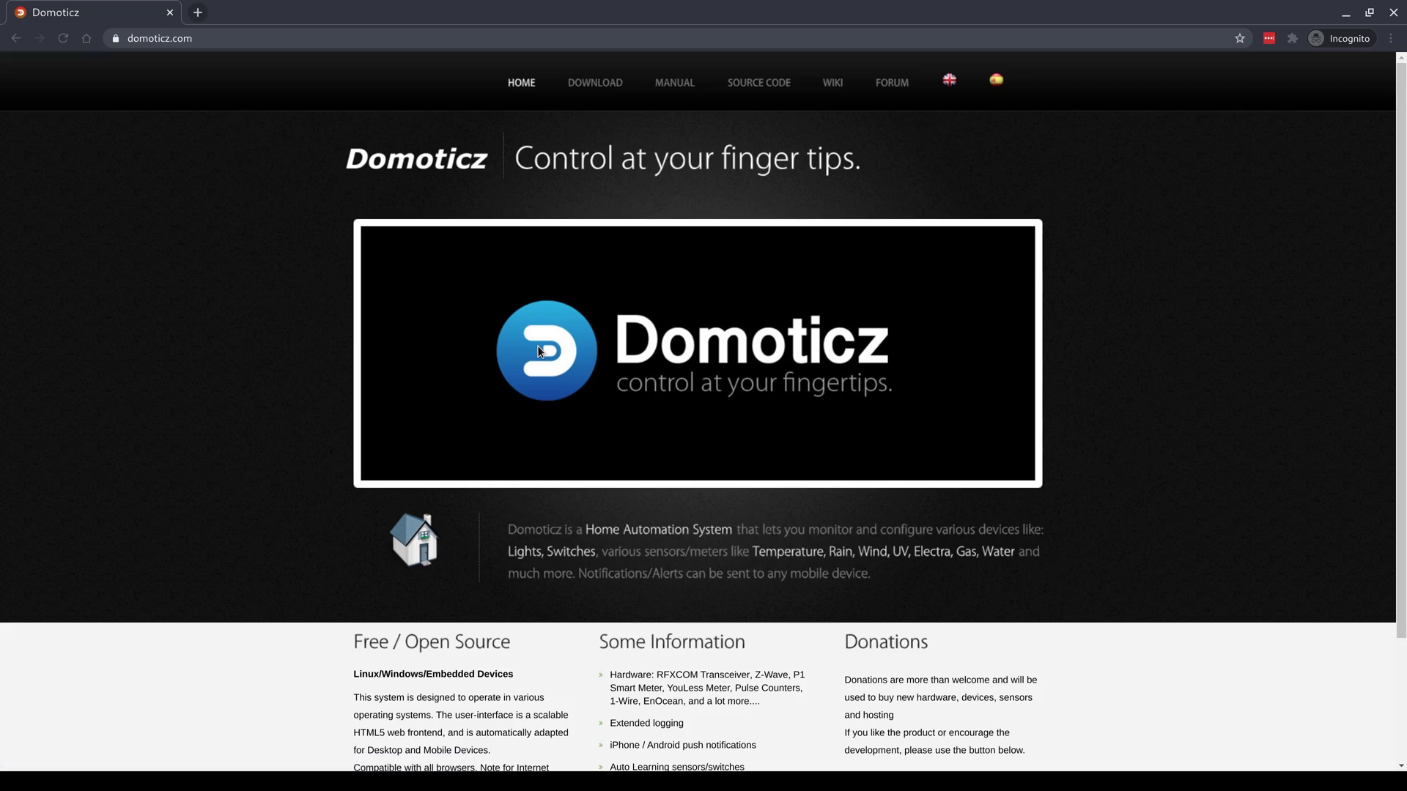
pyautogui.scroll(-1, 539, 357)
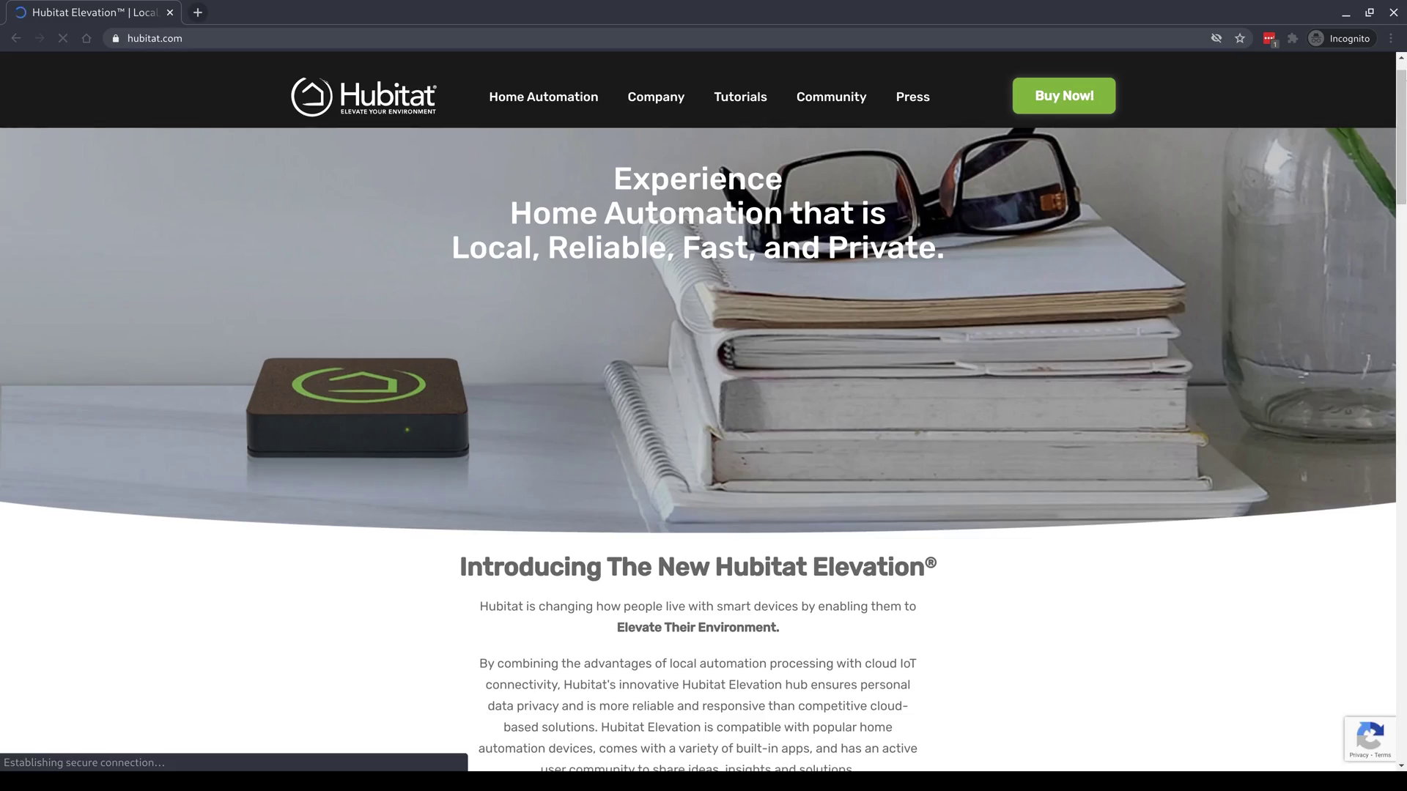
pyautogui.scroll(-1, 703, 293)
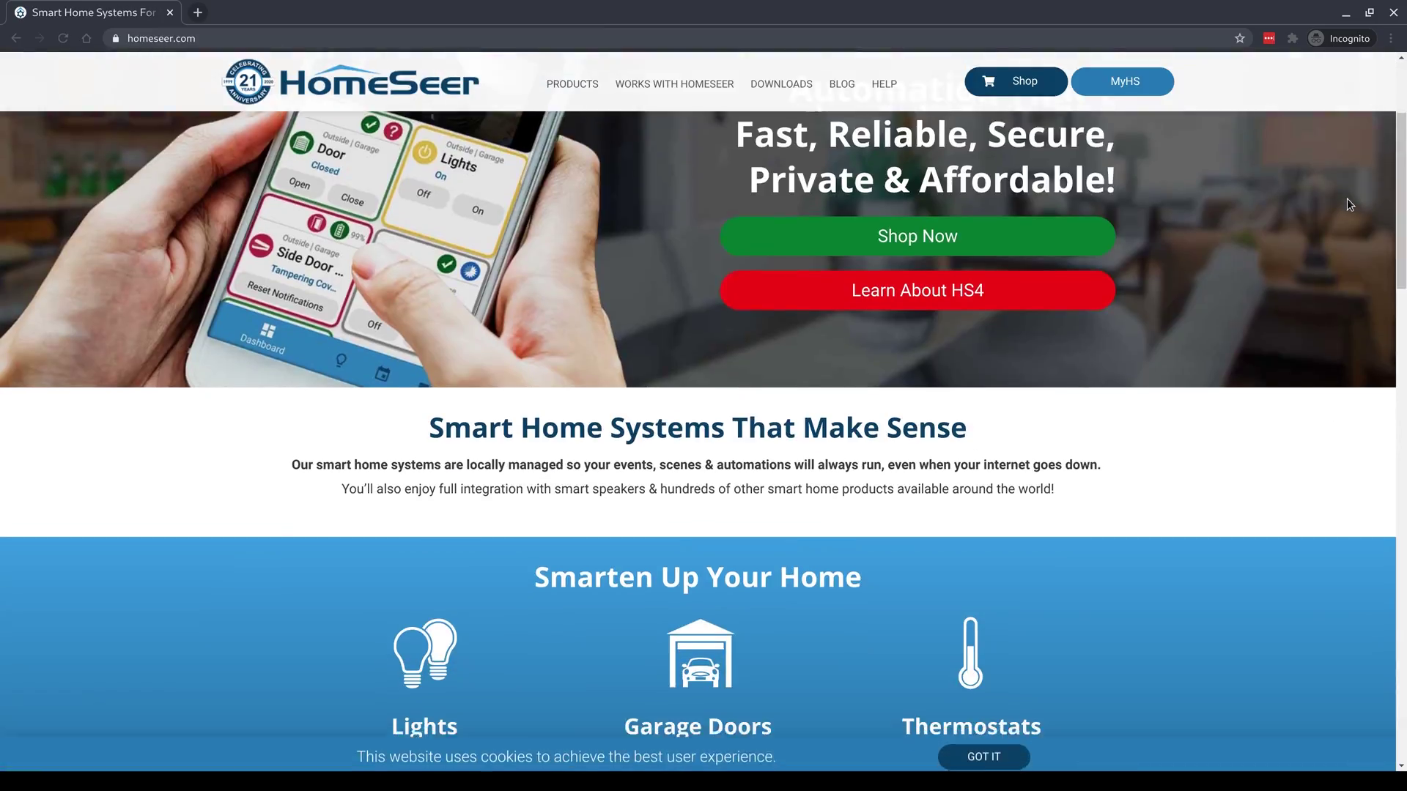
pyautogui.scroll(-2, 1347, 199)
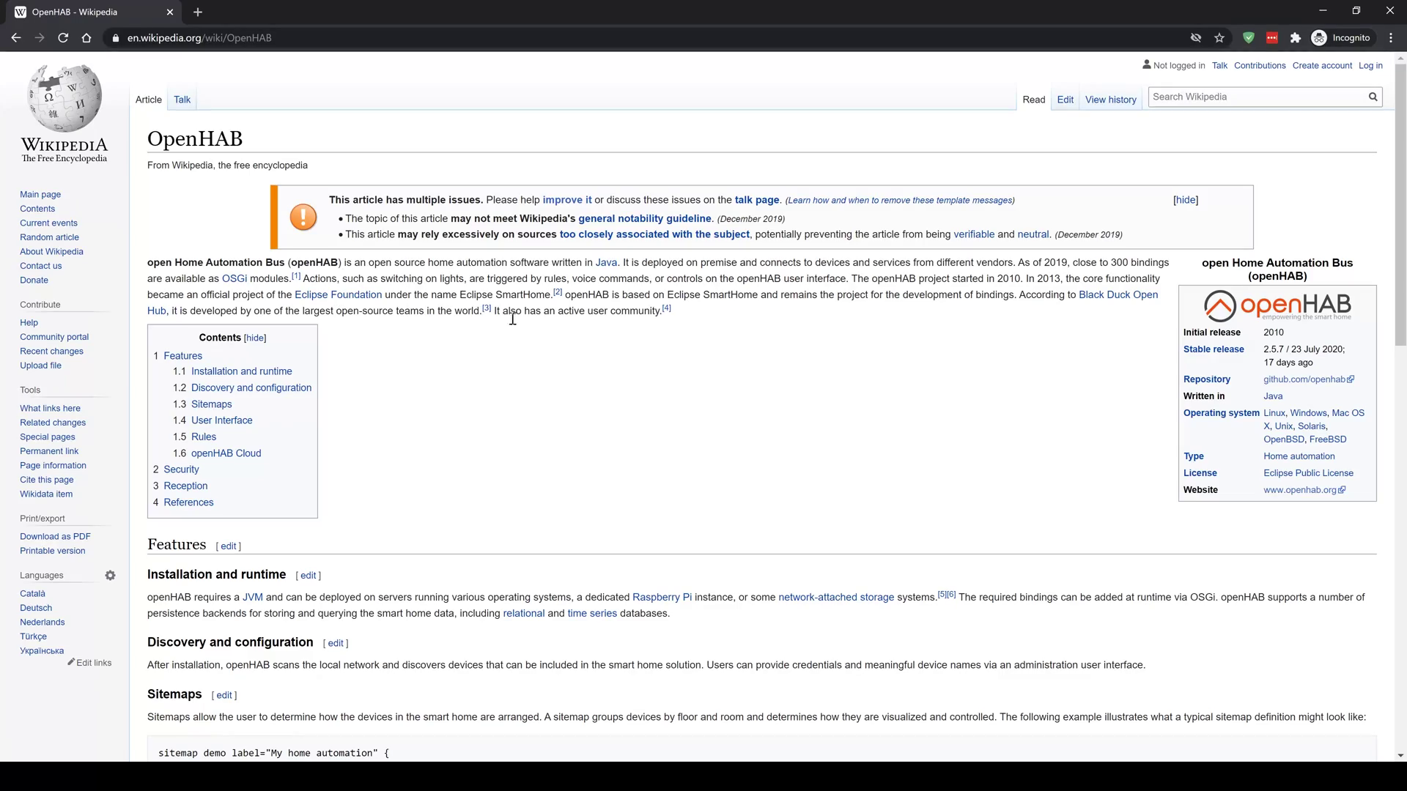
# Scroll through the OpenHAB Wikipedia article.
pyautogui.scroll(-3, 991, 444)
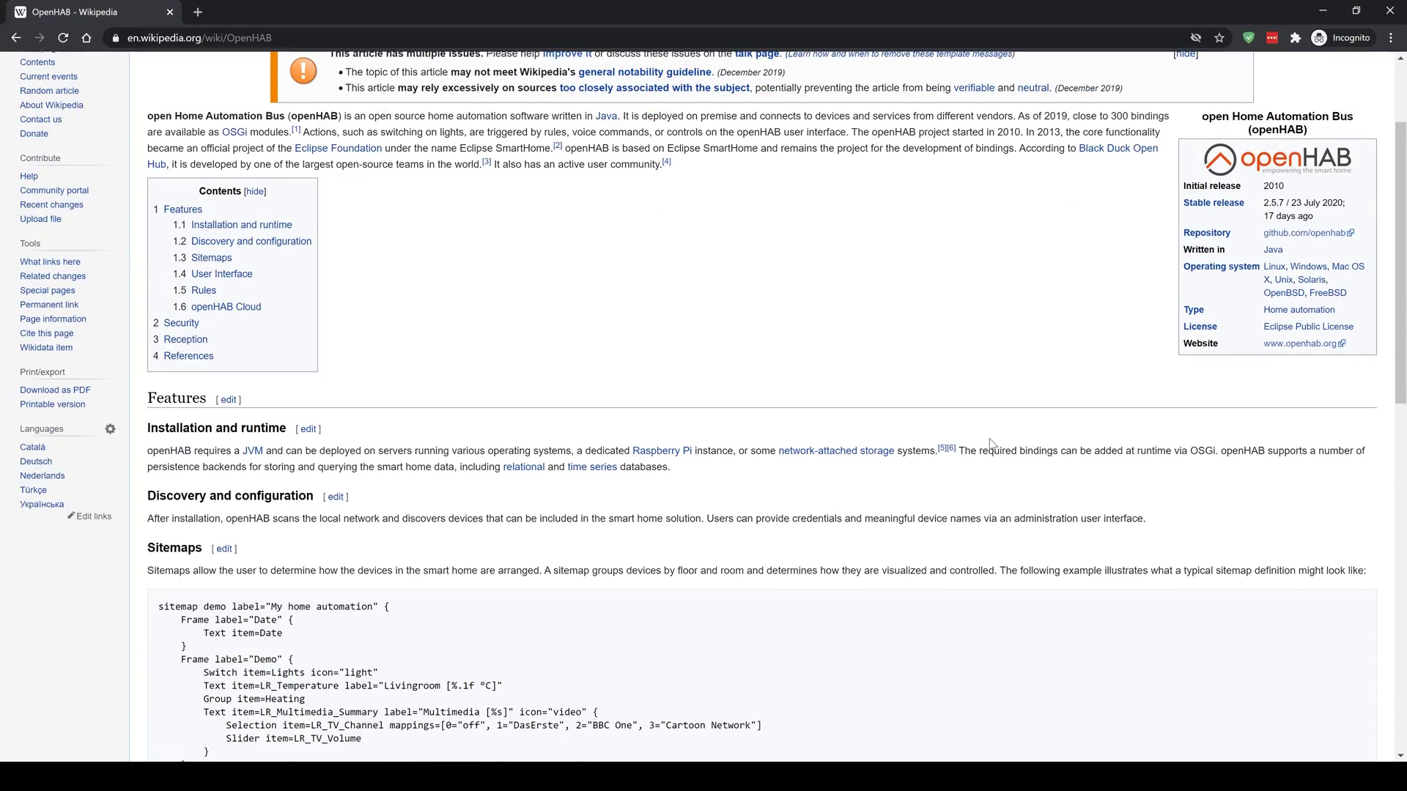
pyautogui.scroll(-6, 989, 443)
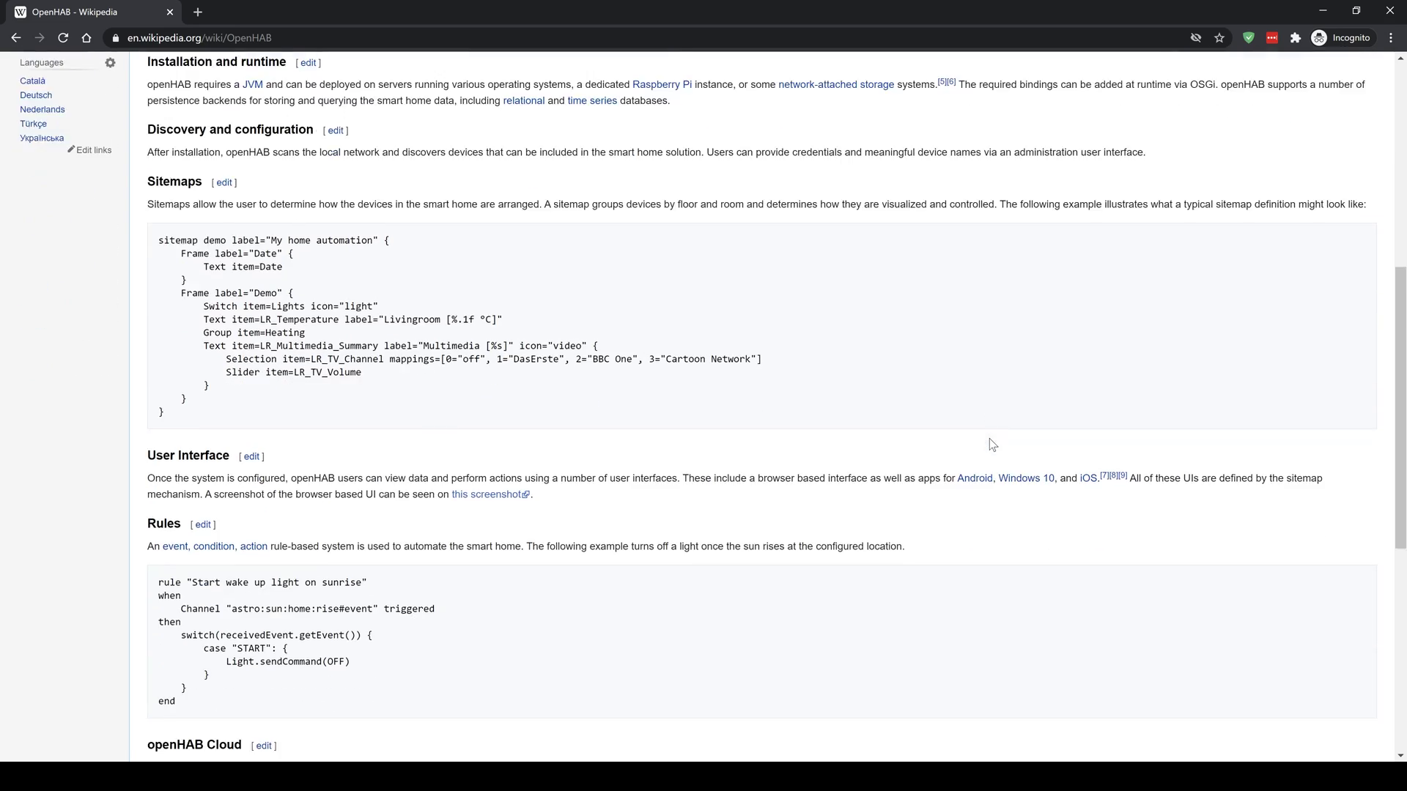
pyautogui.scroll(-3, 991, 444)
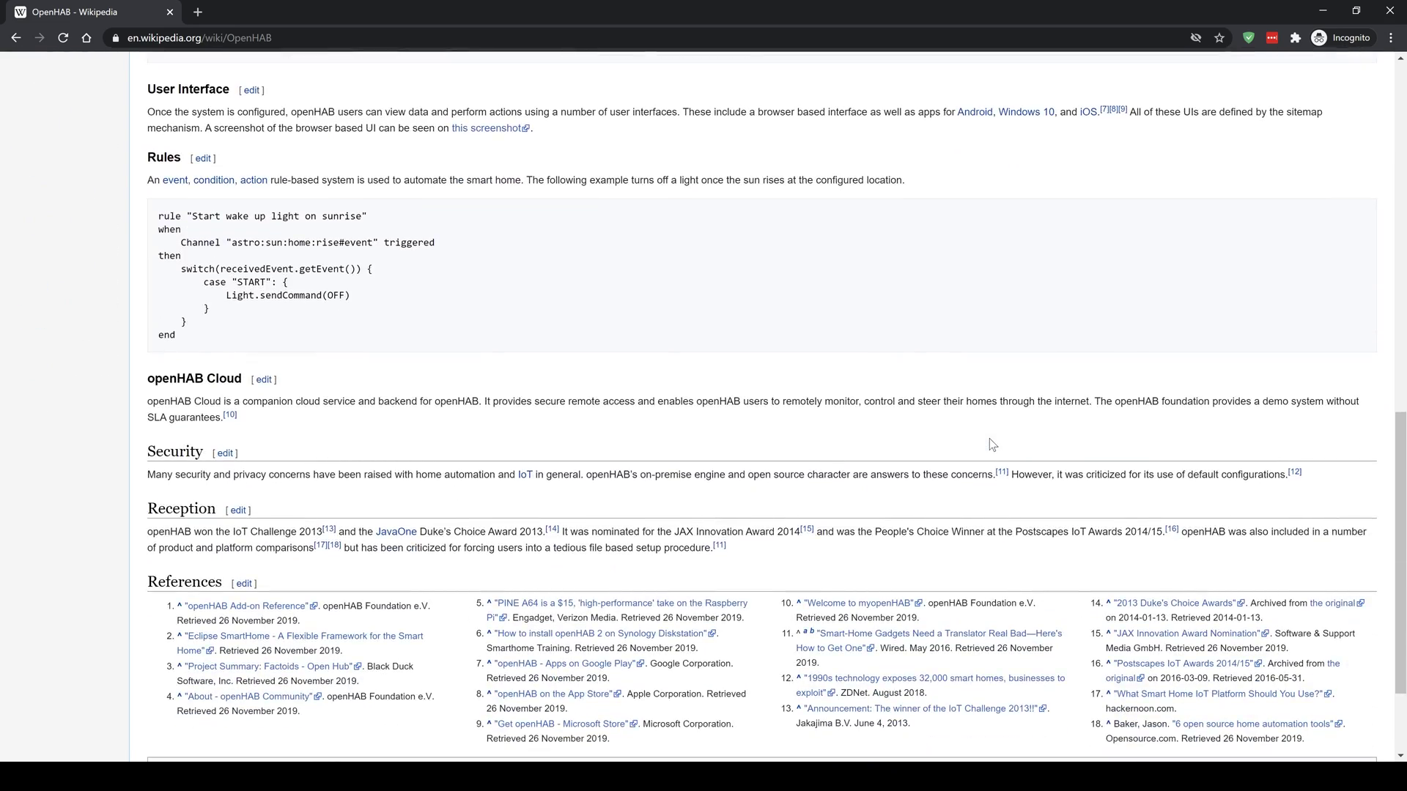
pyautogui.scroll(12, 991, 444)
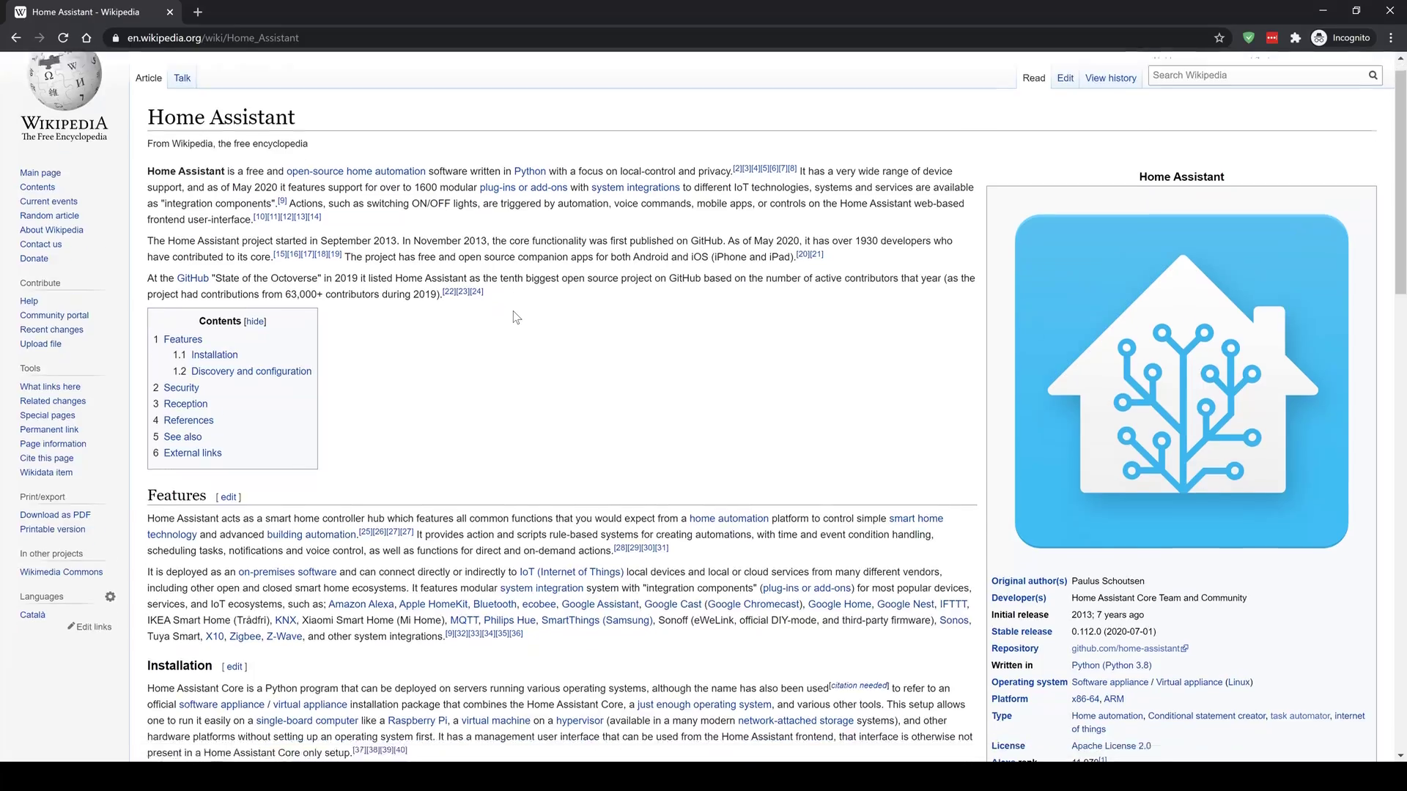
# Scroll the Home Assistant Wikipedia article down to its References section.
pyautogui.scroll(-3, 516, 316)
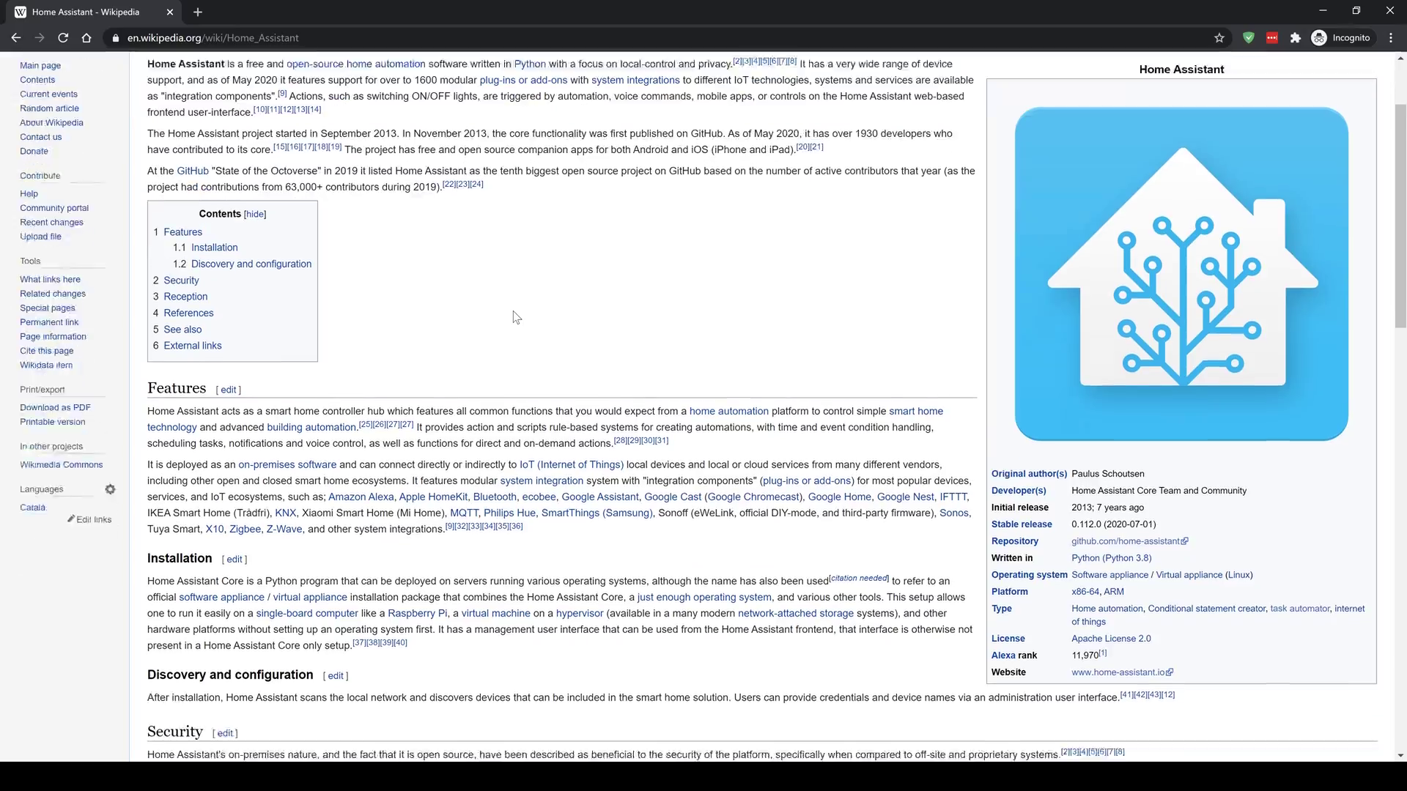
pyautogui.scroll(-8, 516, 317)
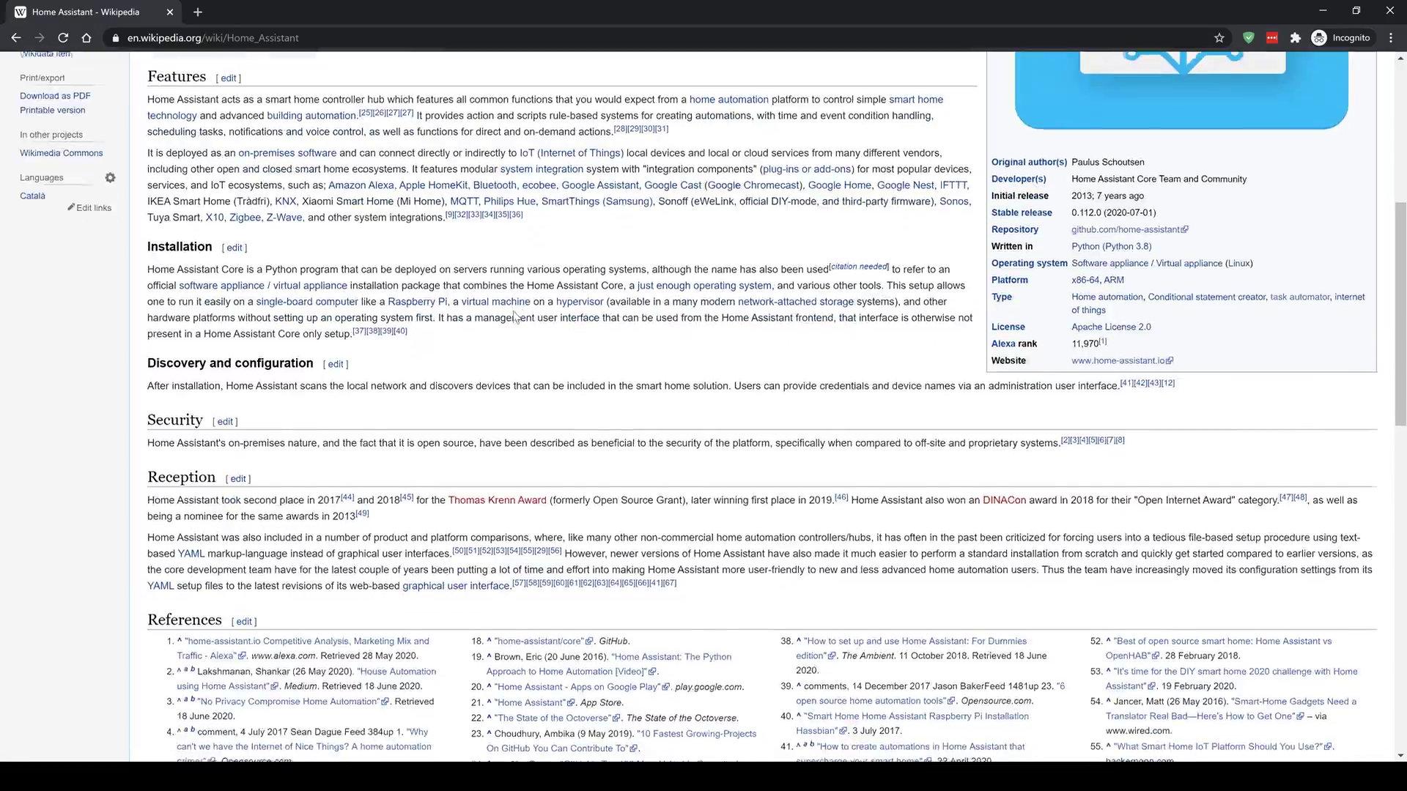
pyautogui.scroll(-5, 513, 317)
pyautogui.scroll(20, 514, 316)
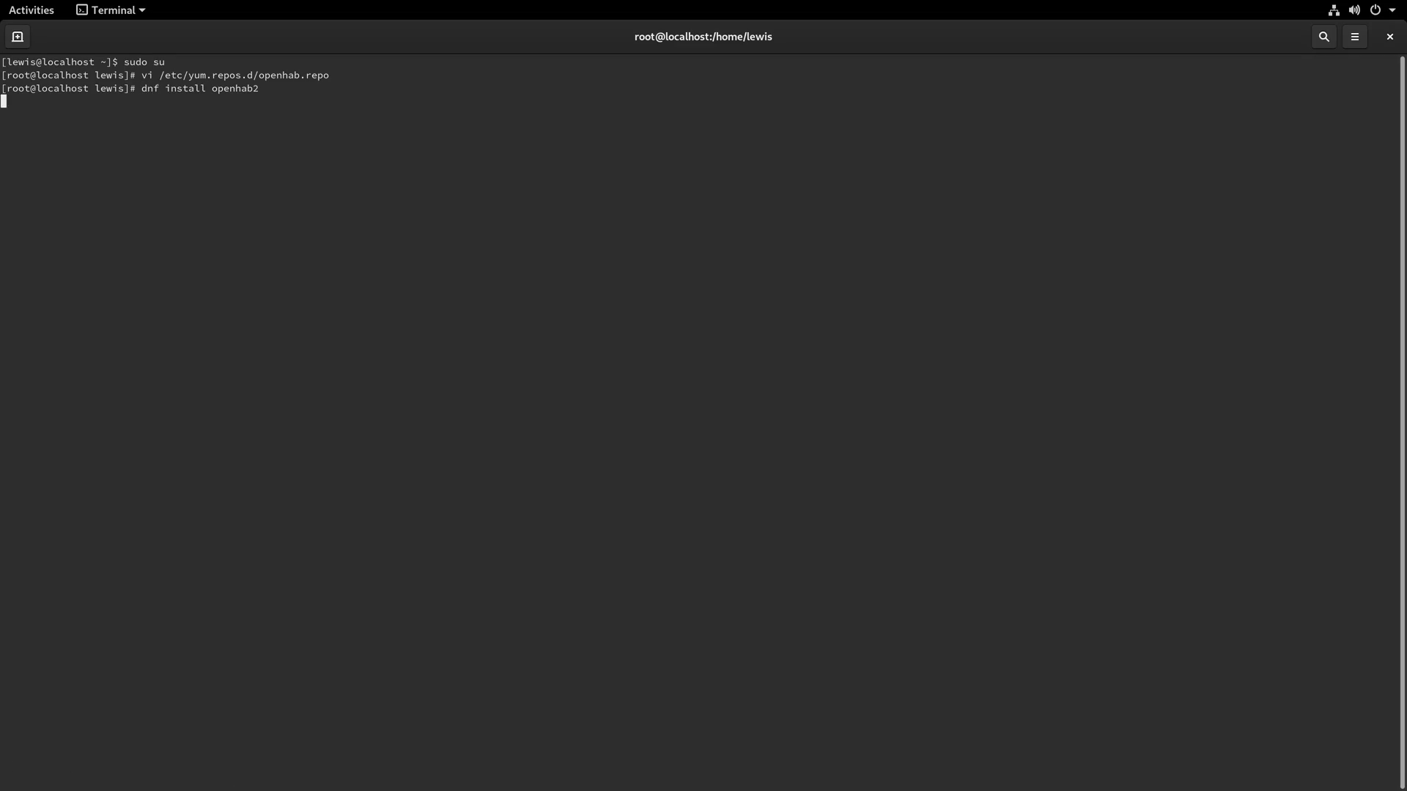
# Confirm the openhab2 install with y and run systemctl start openhab2.
pyautogui.write('y')
pyautogui.press('Return')
pyautogui.write('mctl start openhab2')
pyautogui.press('Return')
# Launch Firefox and load localhost:8080.
pyautogui.press('super')
pyautogui.click(31, 305)
pyautogui.write('localhost:8080')
pyautogui.press('Return')
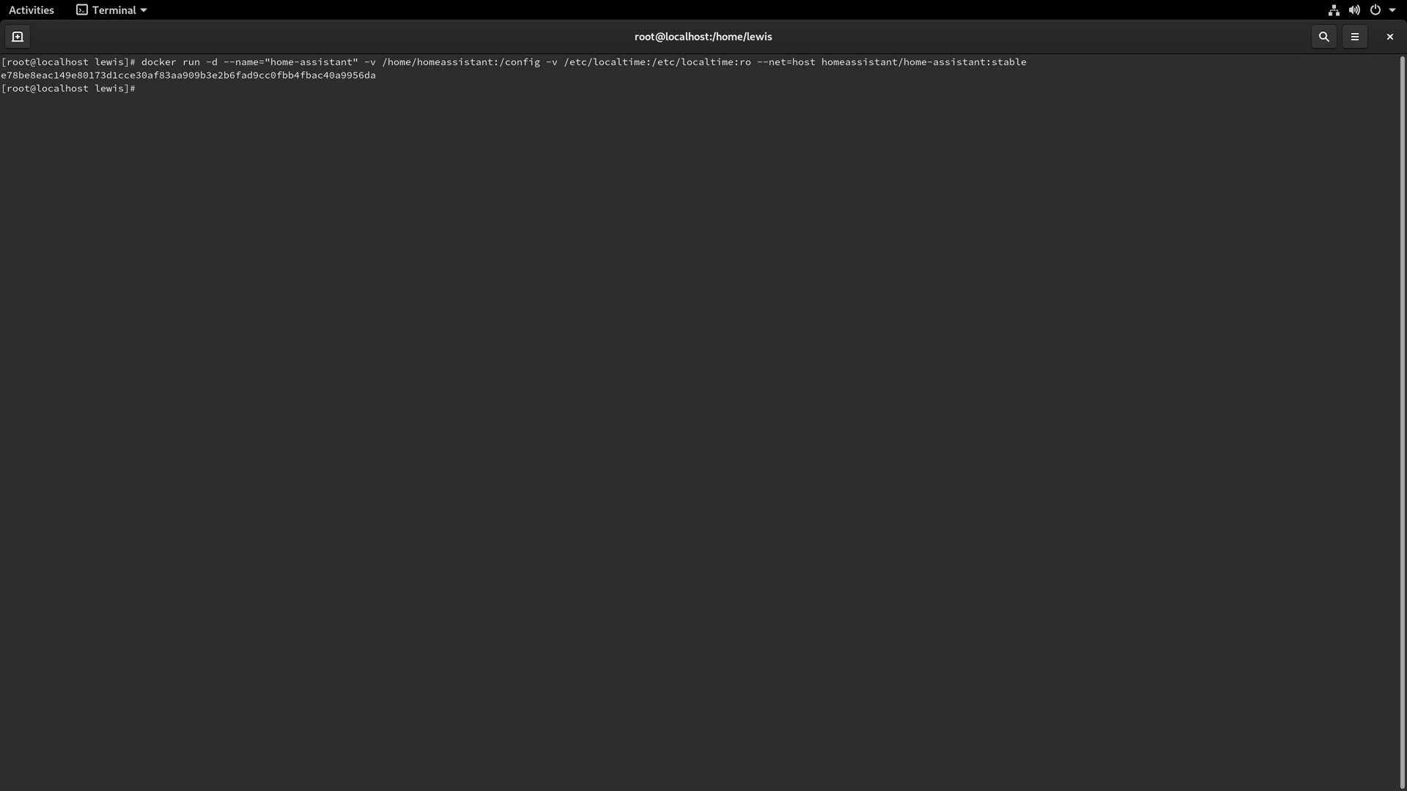
# List all Docker containers with docker ps -a, then relaunch Firefox to enter a URL.
pyautogui.write('docker ps -a')
pyautogui.press('Return')
pyautogui.press('super')
pyautogui.click(34, 311)
pyautogui.click(382, 57)
pyautogui.write('htt')
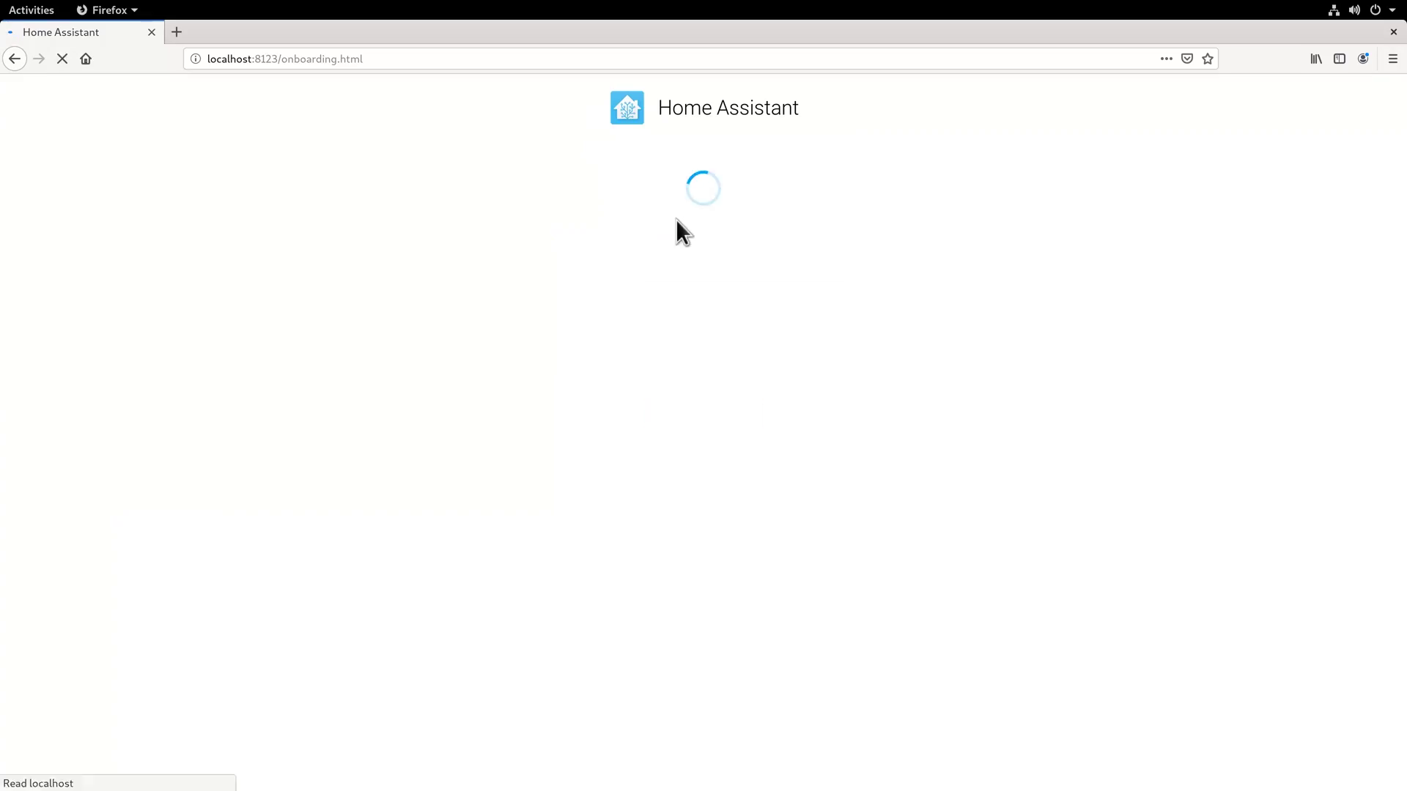
# Enter the new Home Assistant account's name and username, then open openHAB's Paper UI.
pyautogui.click(675, 220)
pyautogui.write('lewis')
pyautogui.press('Tab')
pyautogui.press('Tab')
pyautogui.write('lewis')
pyautogui.press('Tab')
pyautogui.write('lewis')
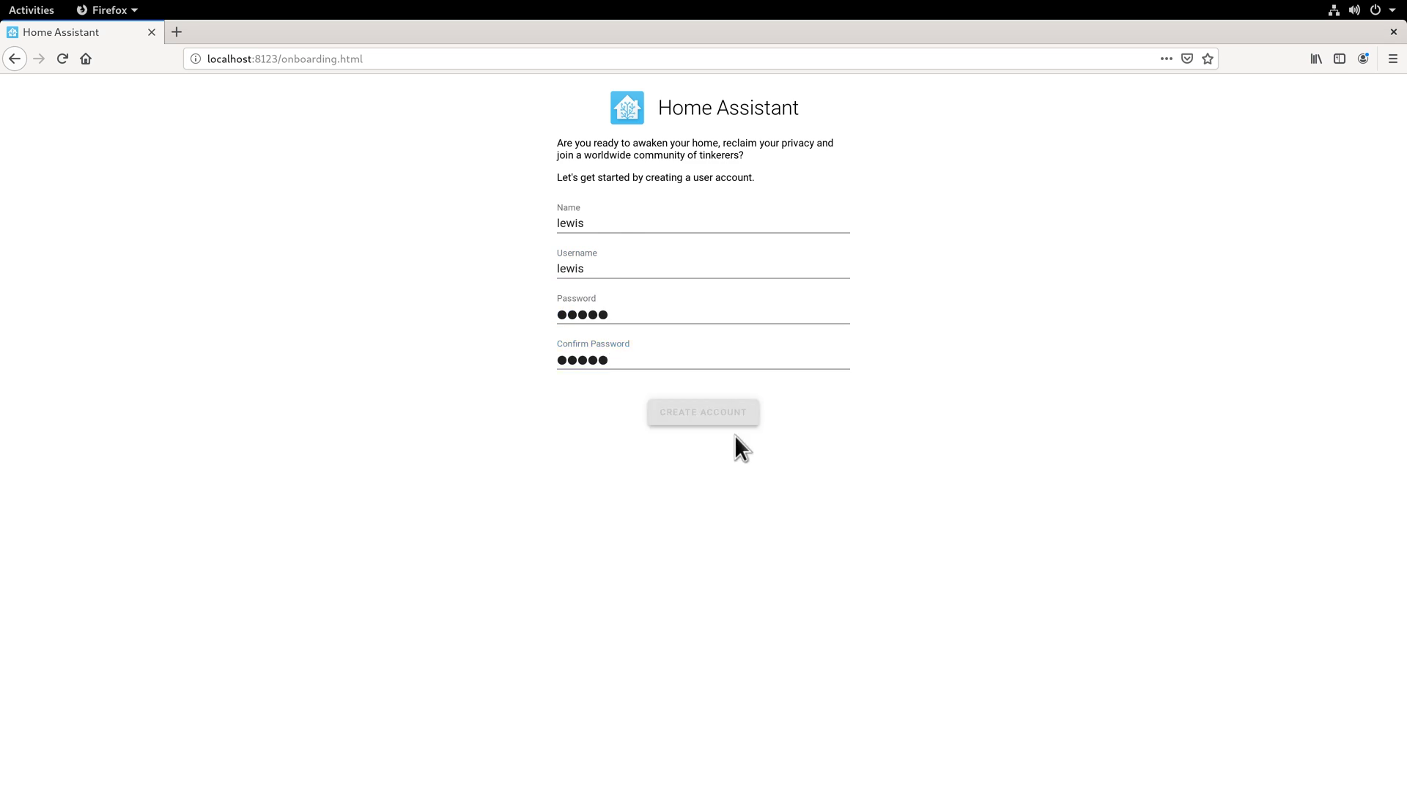
pyautogui.scroll(-8, 715, 423)
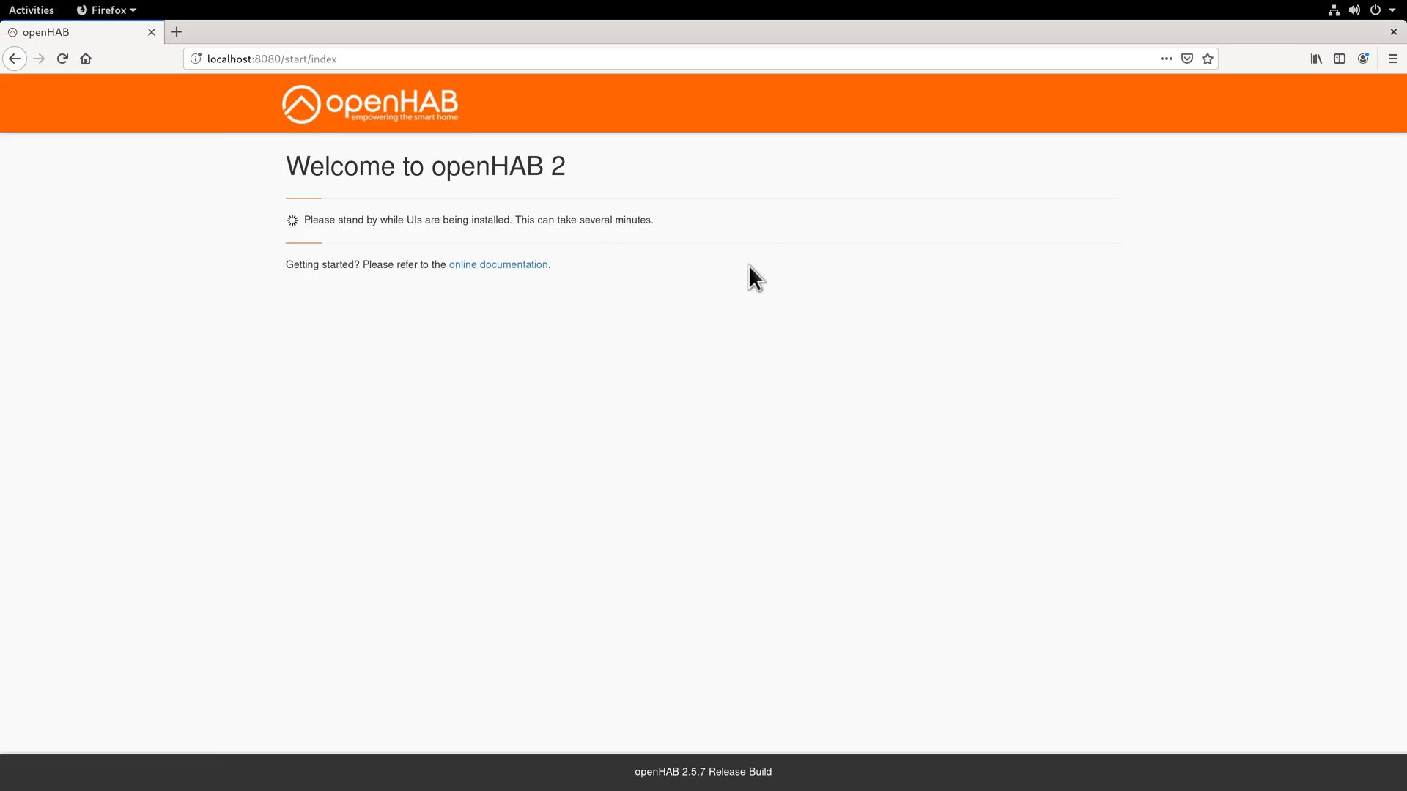
pyautogui.click(645, 307)
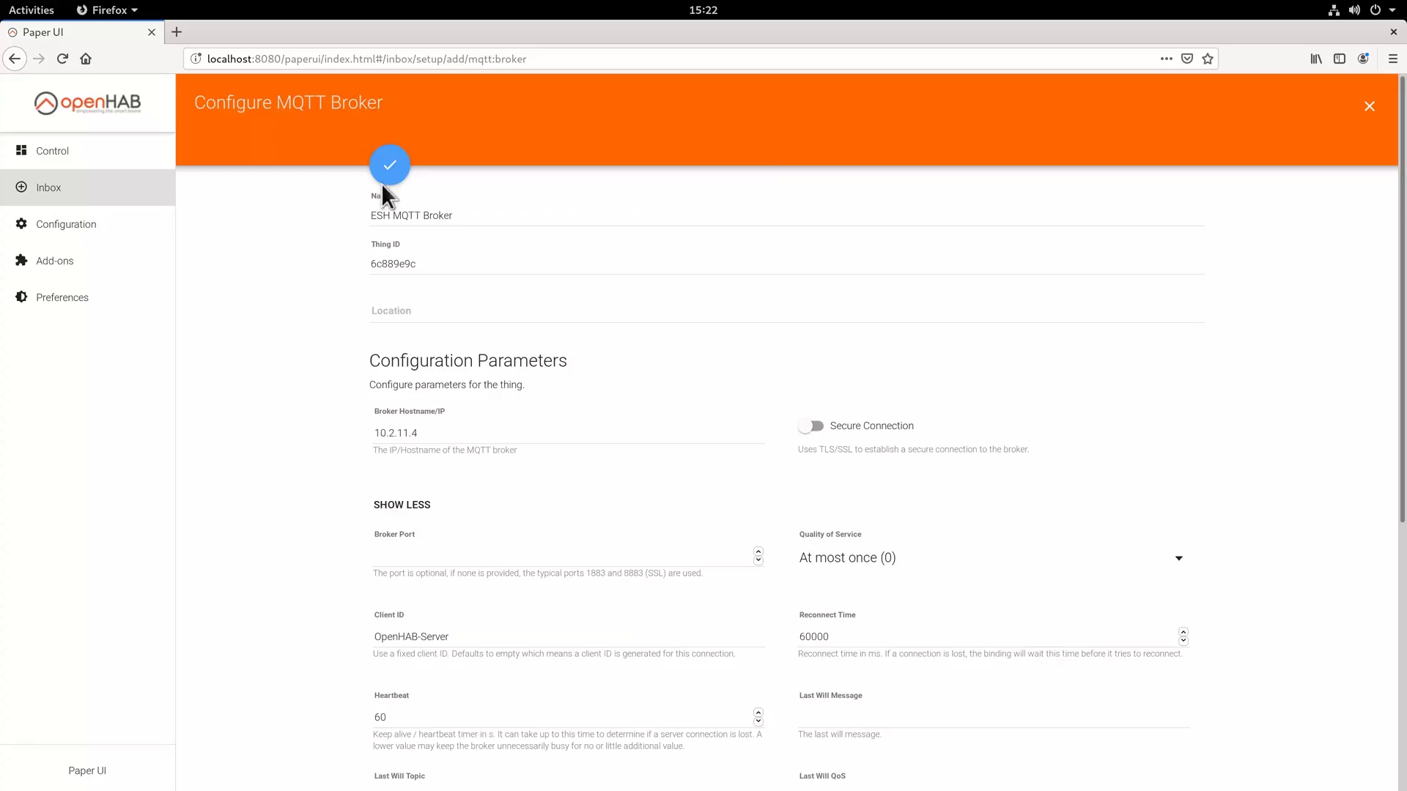
# Save the broker and add a Generic MQTT Thing with an On/Off channel on stat/sonoff/POWER1.
pyautogui.click(384, 182)
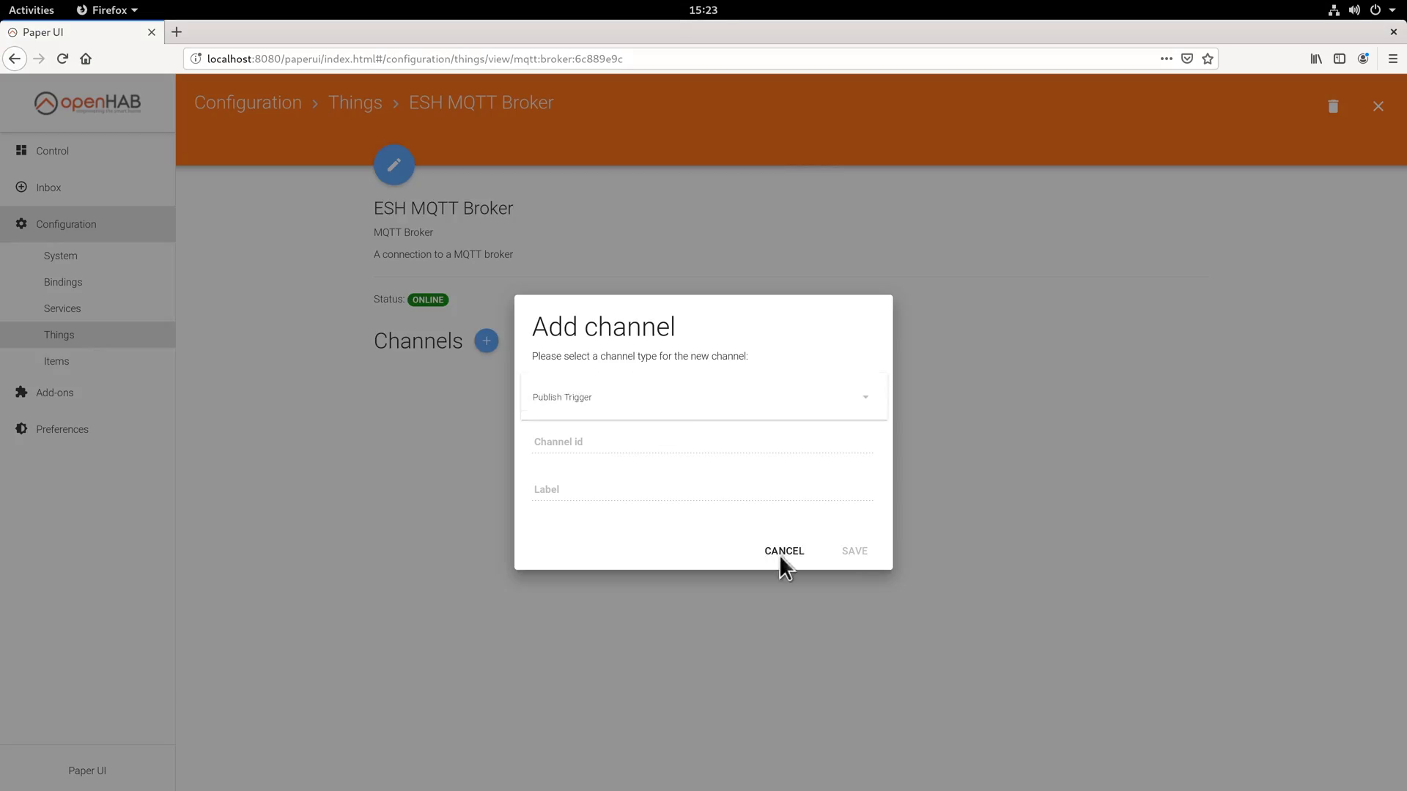
pyautogui.click(450, 233)
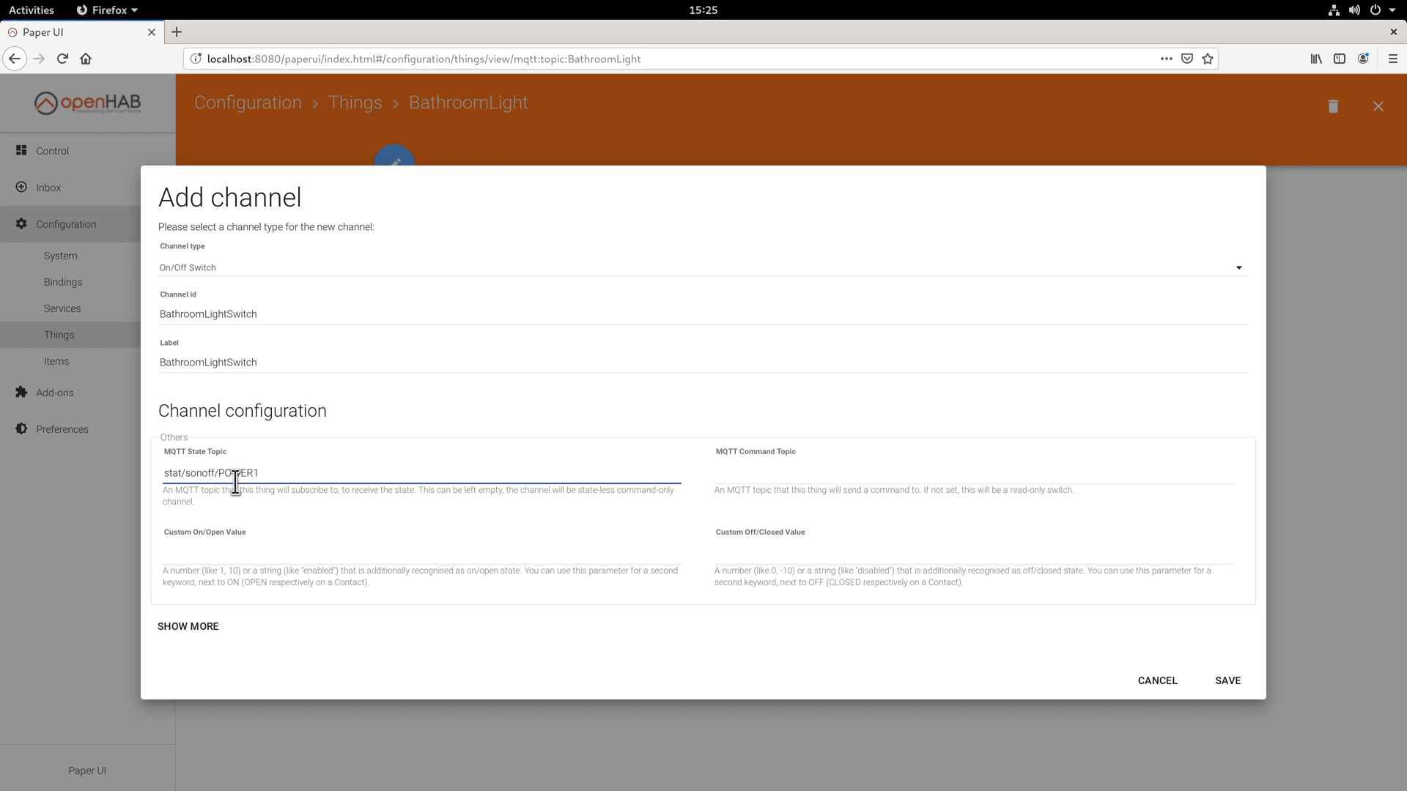
pyautogui.write('RESULT')
pyautogui.press('Tab')
pyautogui.write('stat/sonoff/POWER1')
pyautogui.press('Tab')
pyautogui.write('ON')
pyautogui.press('Tab')
pyautogui.write('OFFJSONPATH:$.POWER1')
pyautogui.scroll(-2, 870, 640)
pyautogui.click(1227, 701)
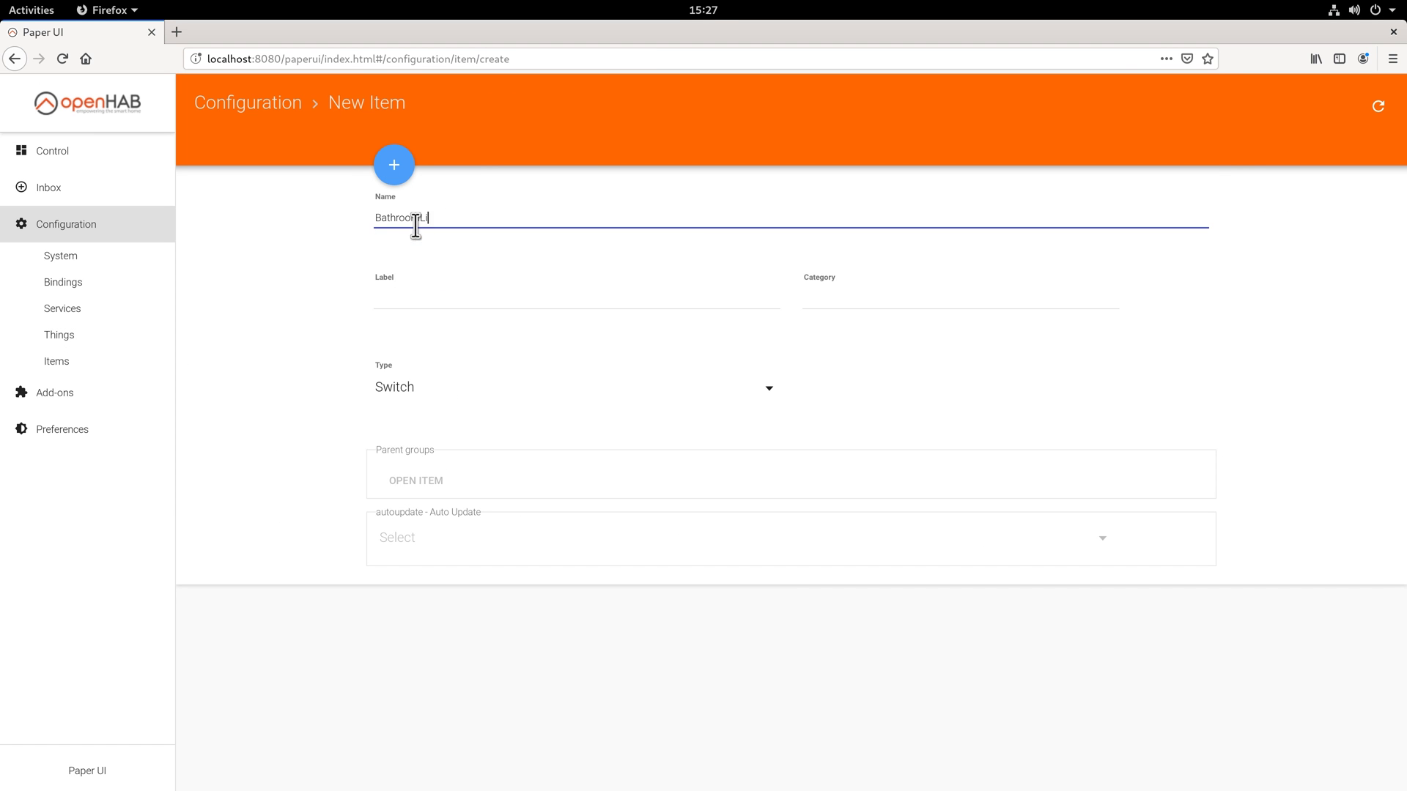
# Create the BathroomLightSwitch item with its type and return to the things list.
pyautogui.write('ghtSwitch')
pyautogui.click(440, 387)
pyautogui.click(1084, 434)
pyautogui.click(394, 164)
pyautogui.click(58, 335)
pyautogui.click(482, 379)
pyautogui.click(454, 317)
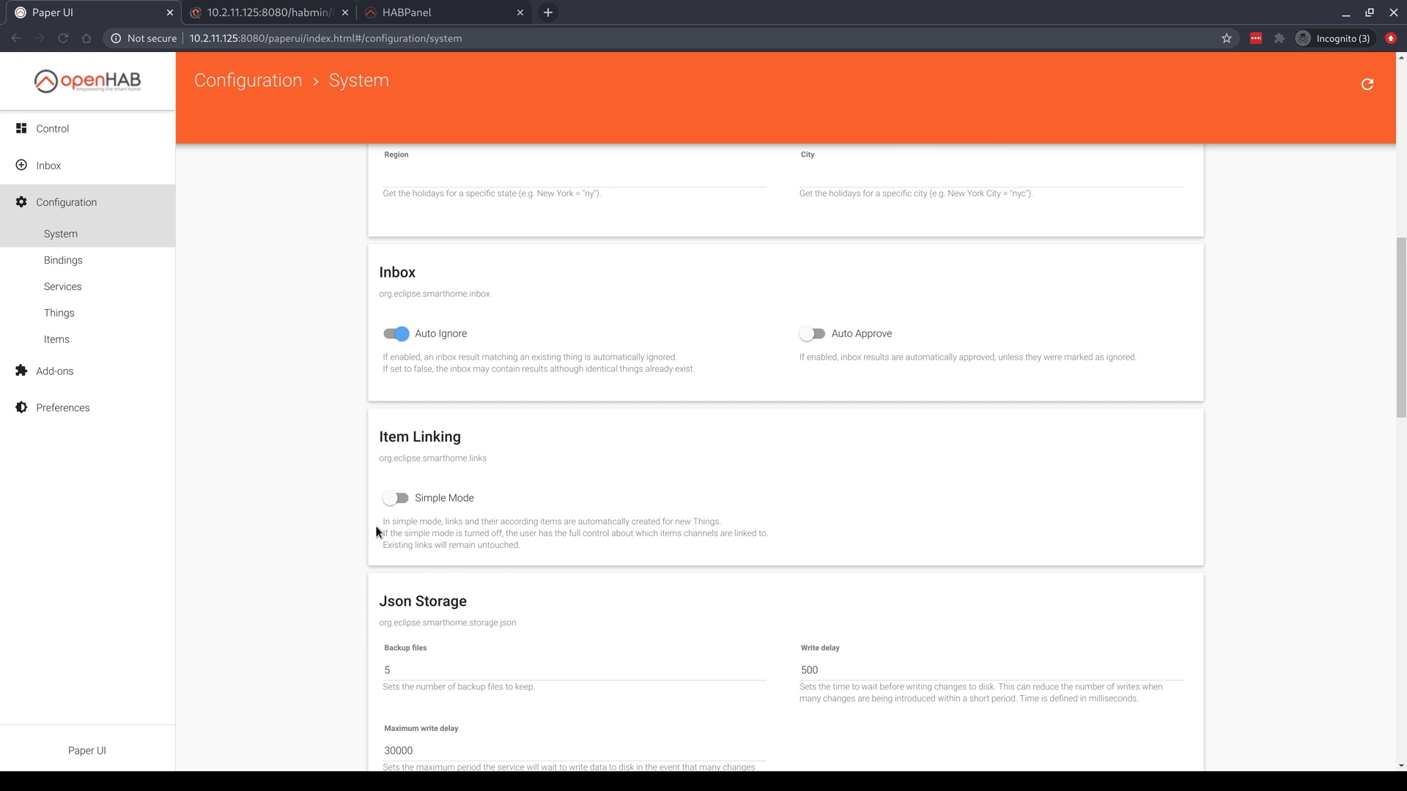
# Expand the Item Linking description, enable Simple Mode and save the system configuration.
pyautogui.scroll(-1, 432, 521)
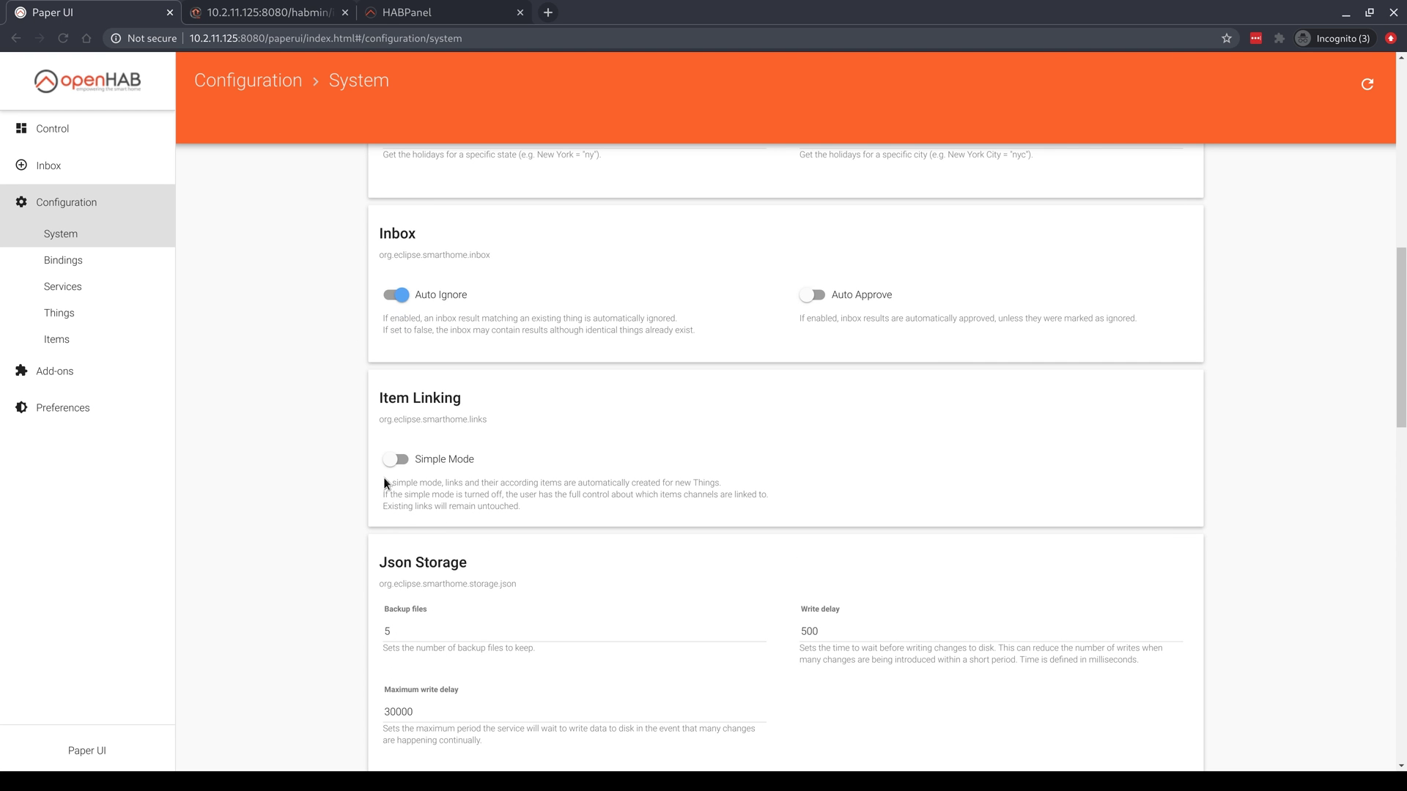
pyautogui.moveTo(381, 482); pyautogui.dragTo(642, 496)
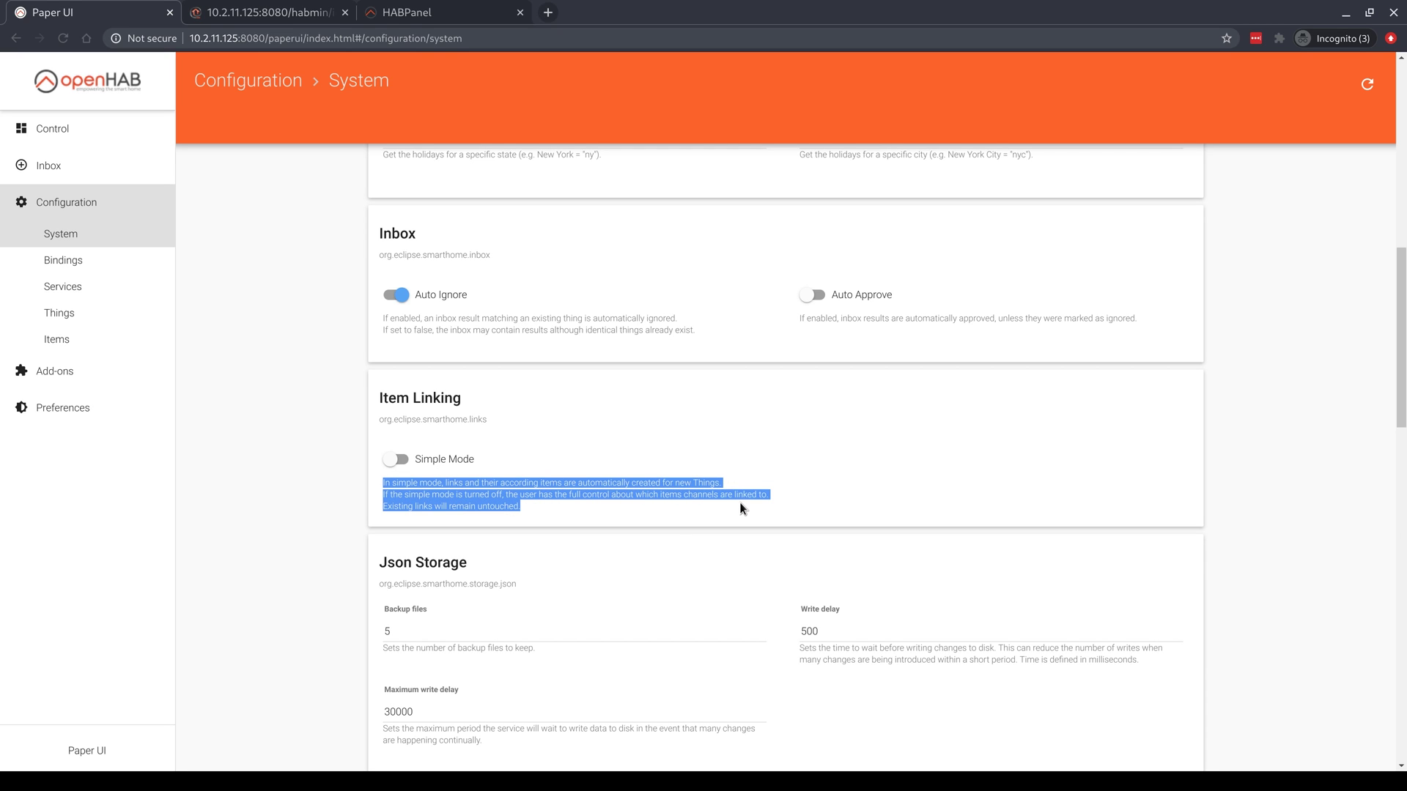
pyautogui.click(497, 482)
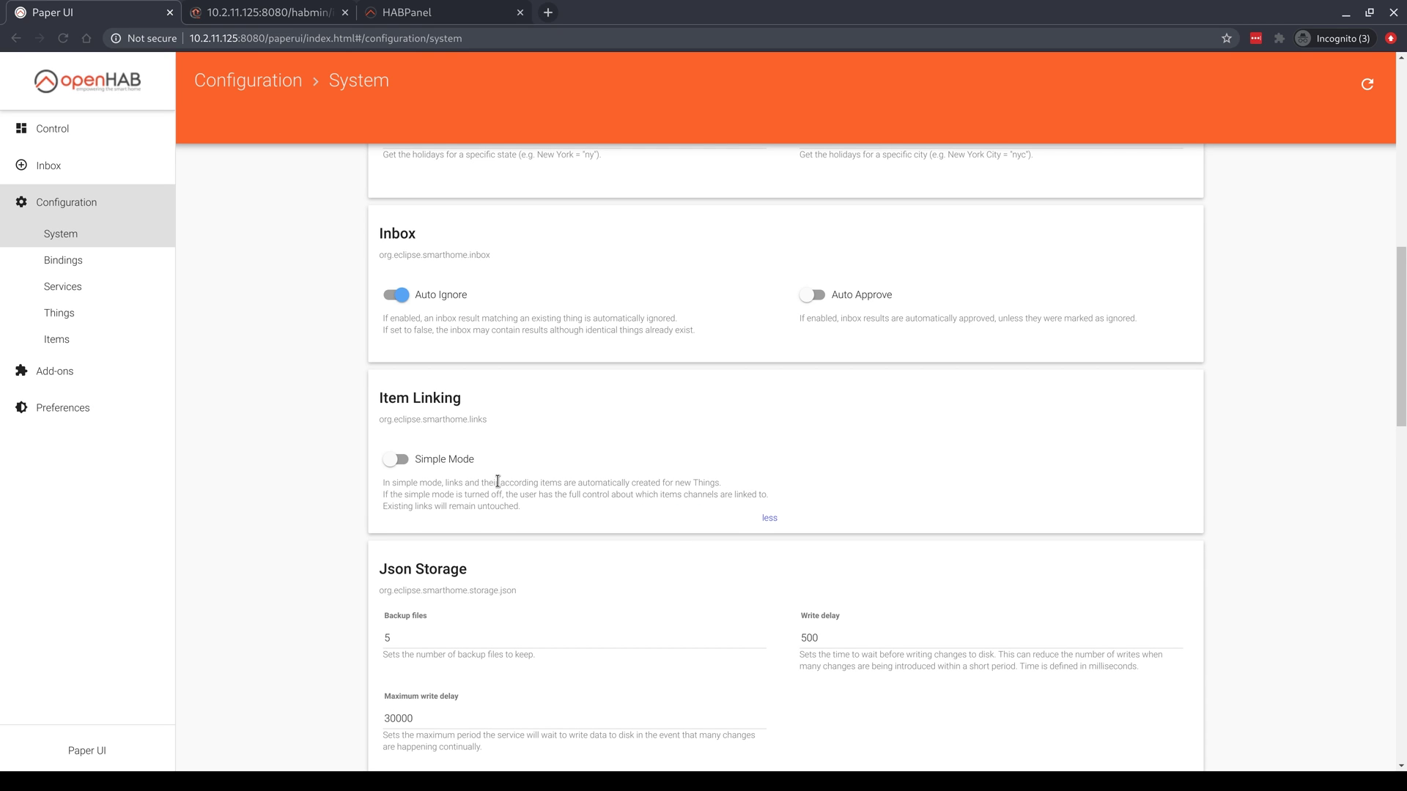
pyautogui.click(391, 460)
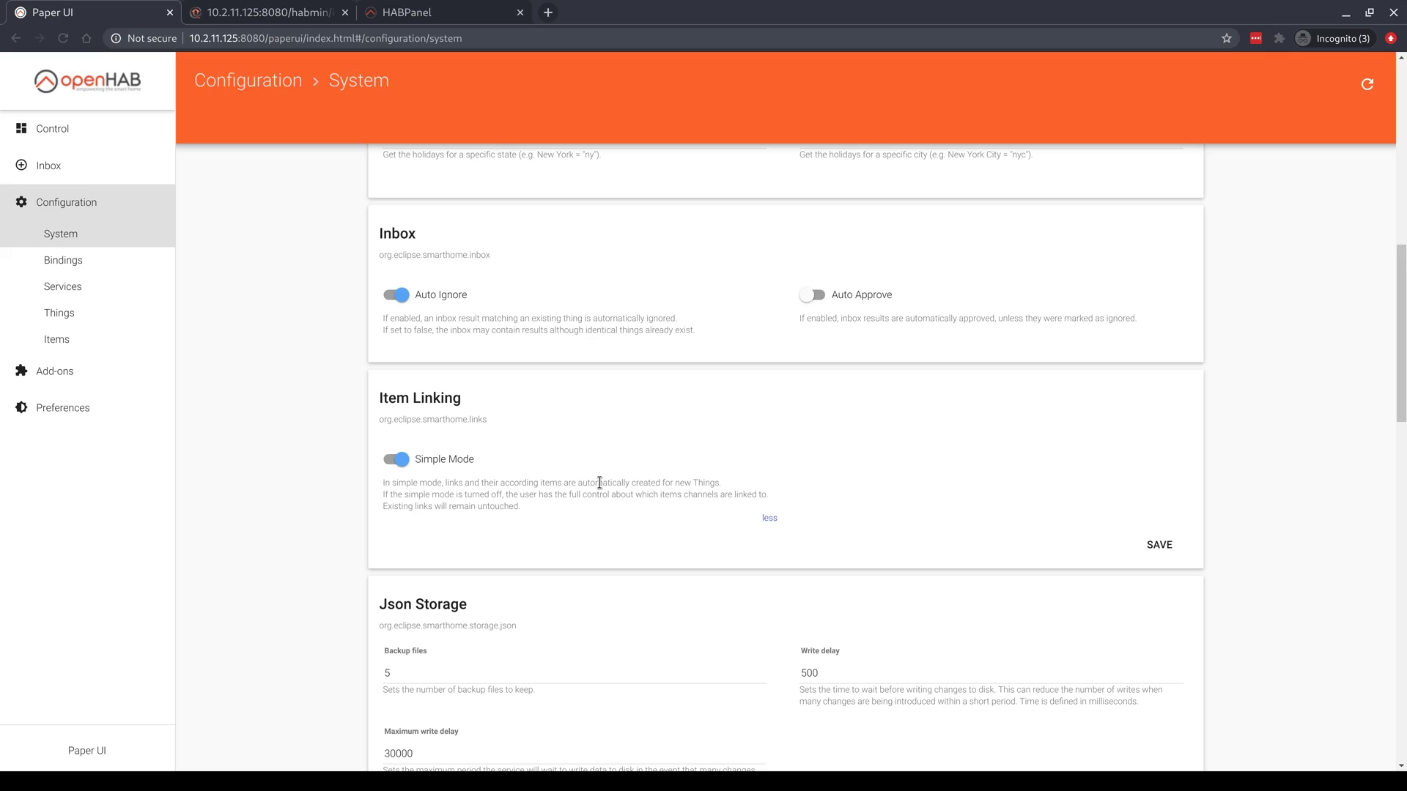
pyautogui.click(1149, 551)
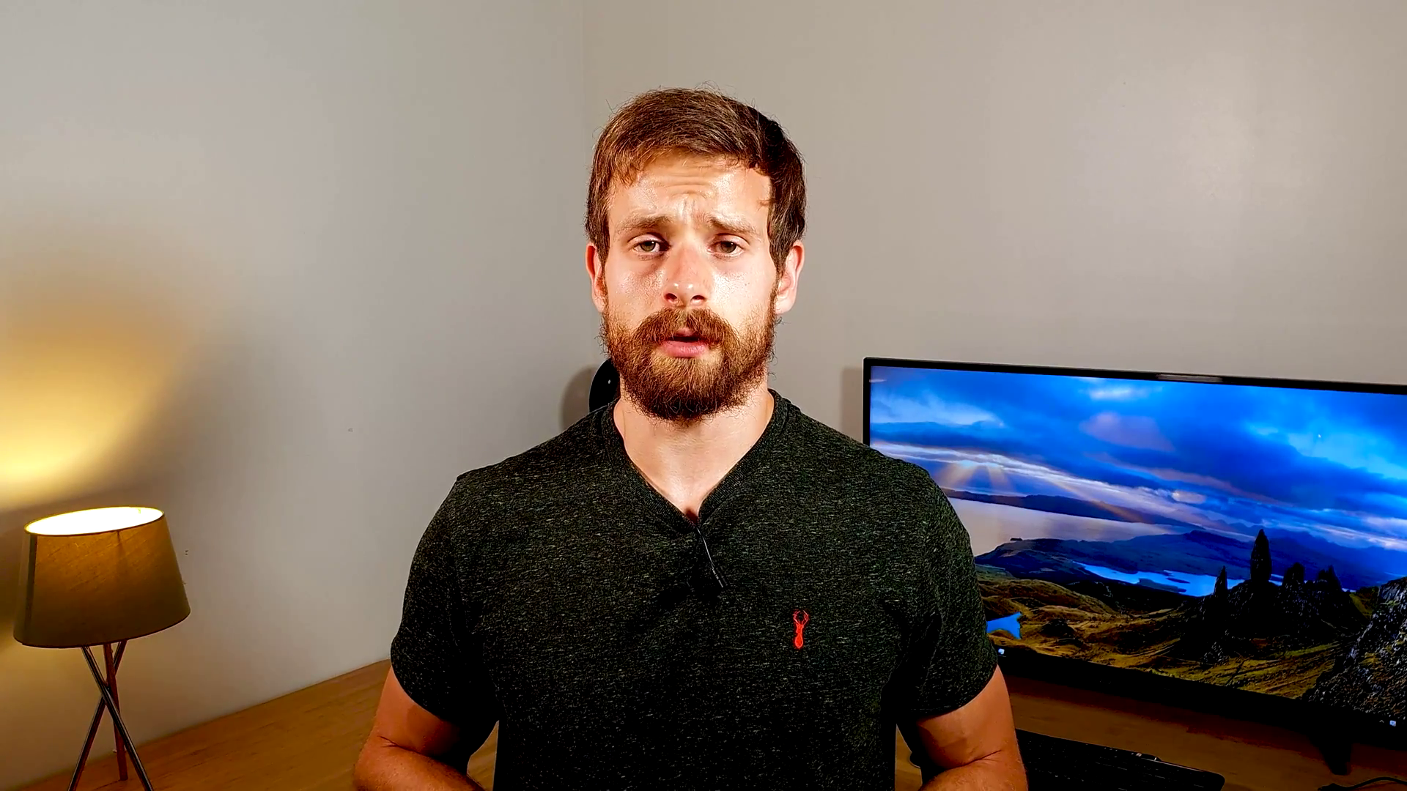
# Save the discovered Chromecast as an openHAB thing and add Google Cast in Home Assistant.
pyautogui.click(746, 525)
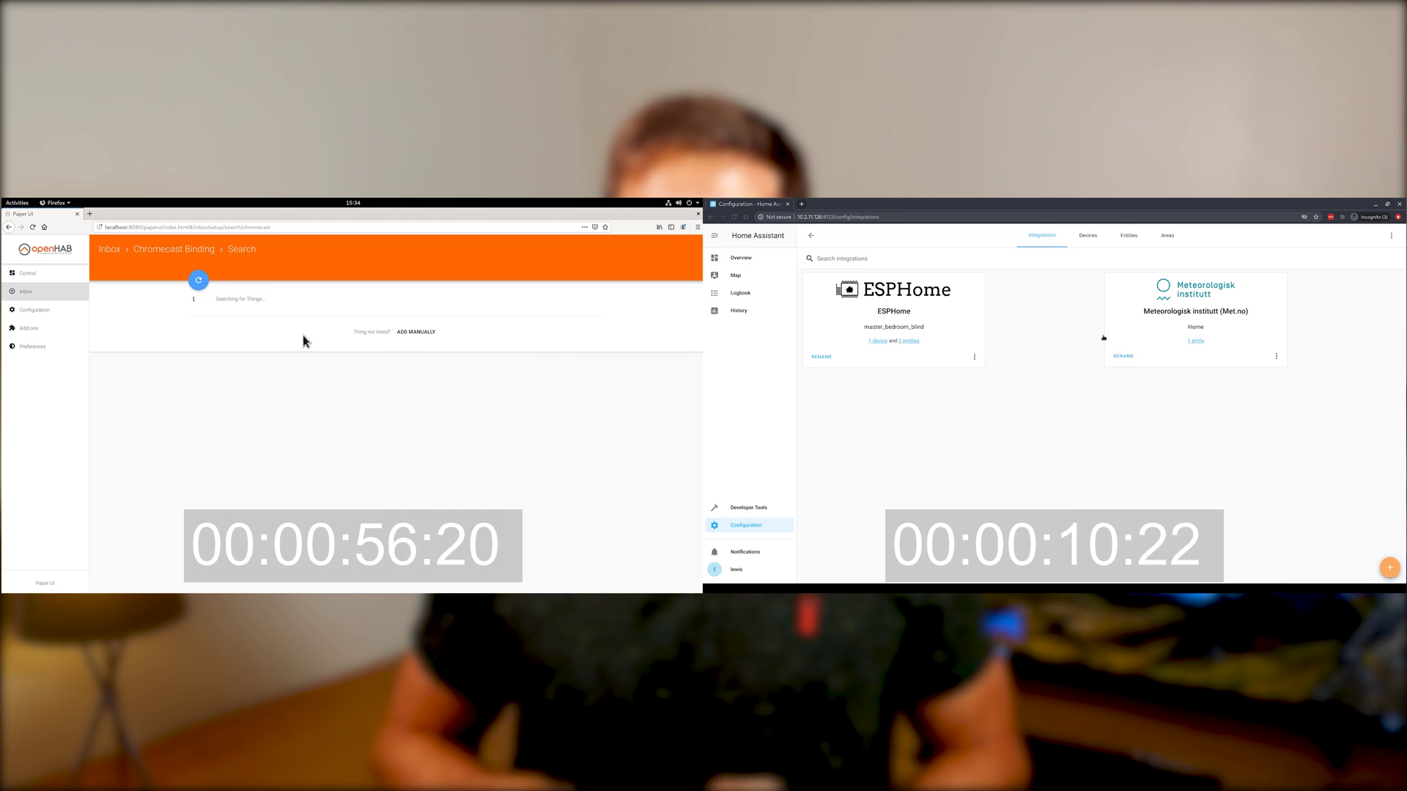
pyautogui.click(1389, 567)
pyautogui.click(1014, 324)
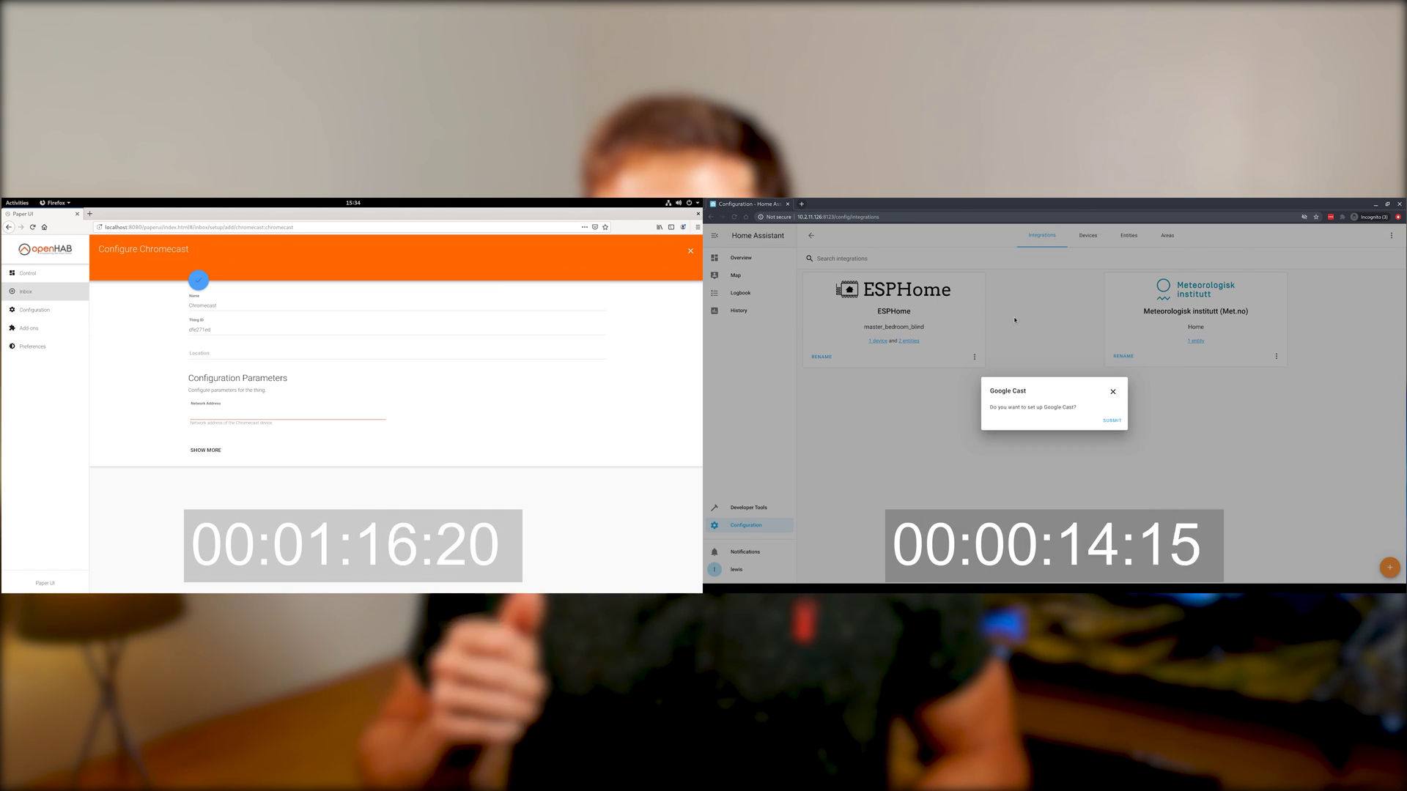
pyautogui.click(199, 280)
pyautogui.click(1109, 420)
# Link the Chromecast's stop channel to a newly created item.
pyautogui.click(235, 323)
pyautogui.click(1096, 449)
pyautogui.click(593, 421)
pyautogui.click(741, 258)
pyautogui.click(188, 337)
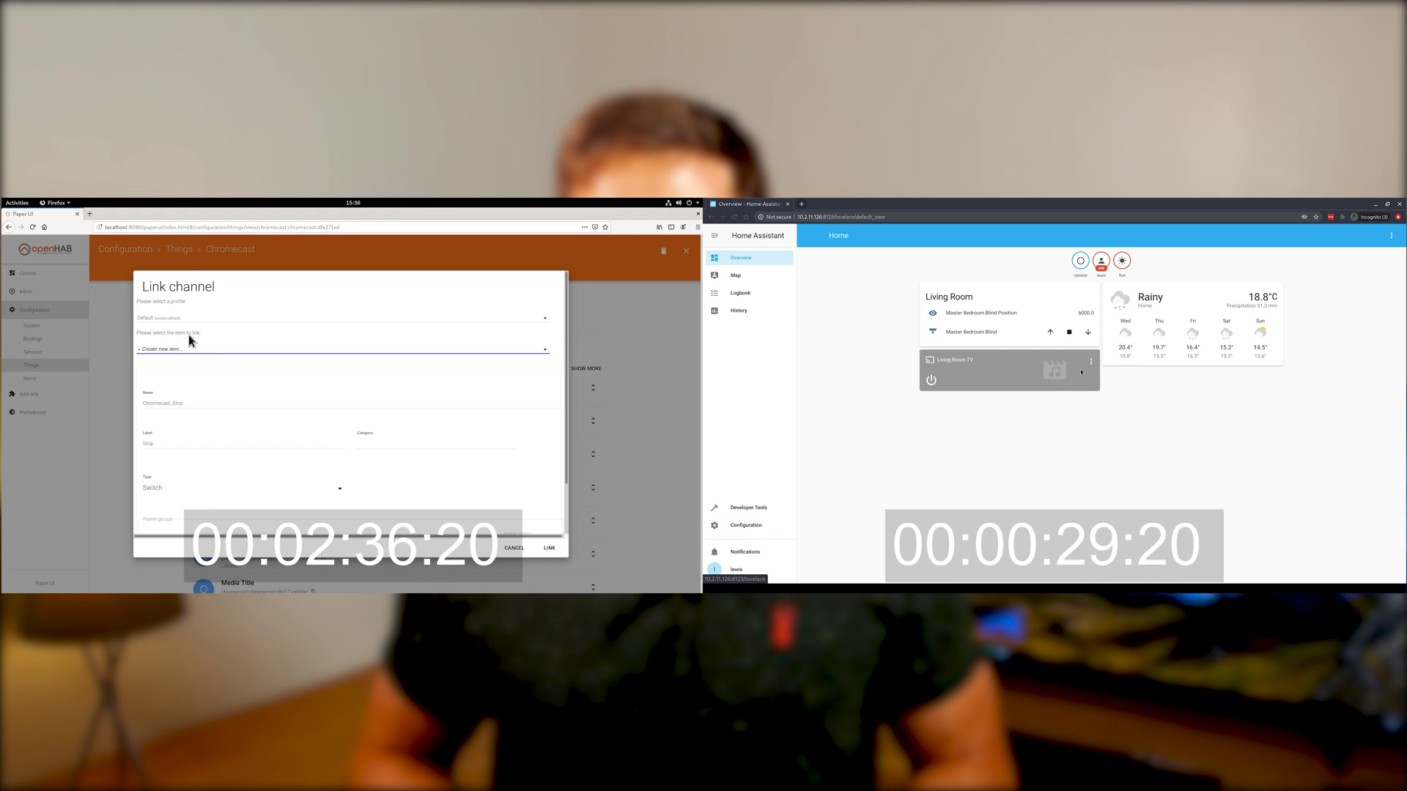
# Control playback on the Living Room TV player, then return to openHAB's control page.
pyautogui.click(952, 360)
pyautogui.click(373, 462)
pyautogui.scroll(-5, 388, 440)
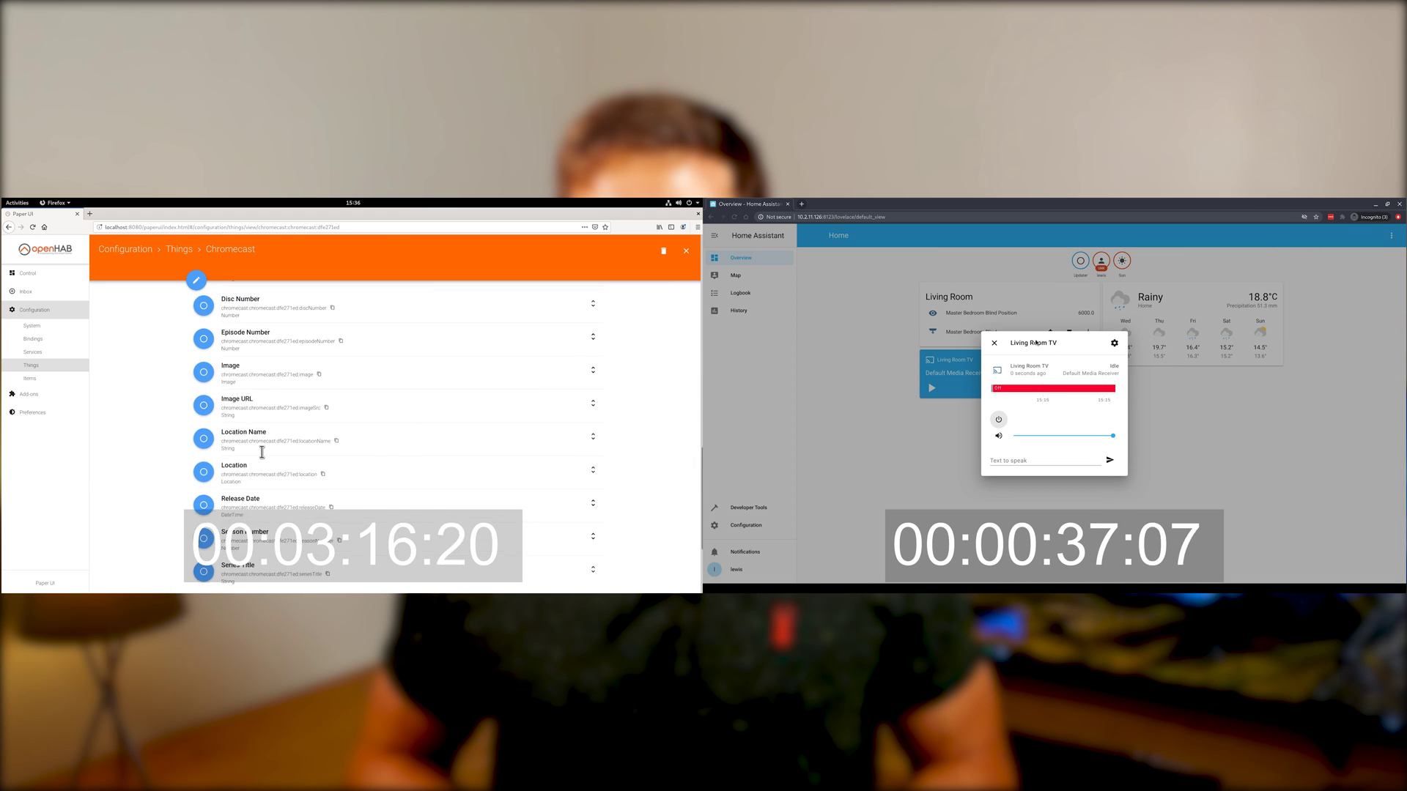
pyautogui.click(994, 350)
pyautogui.click(27, 273)
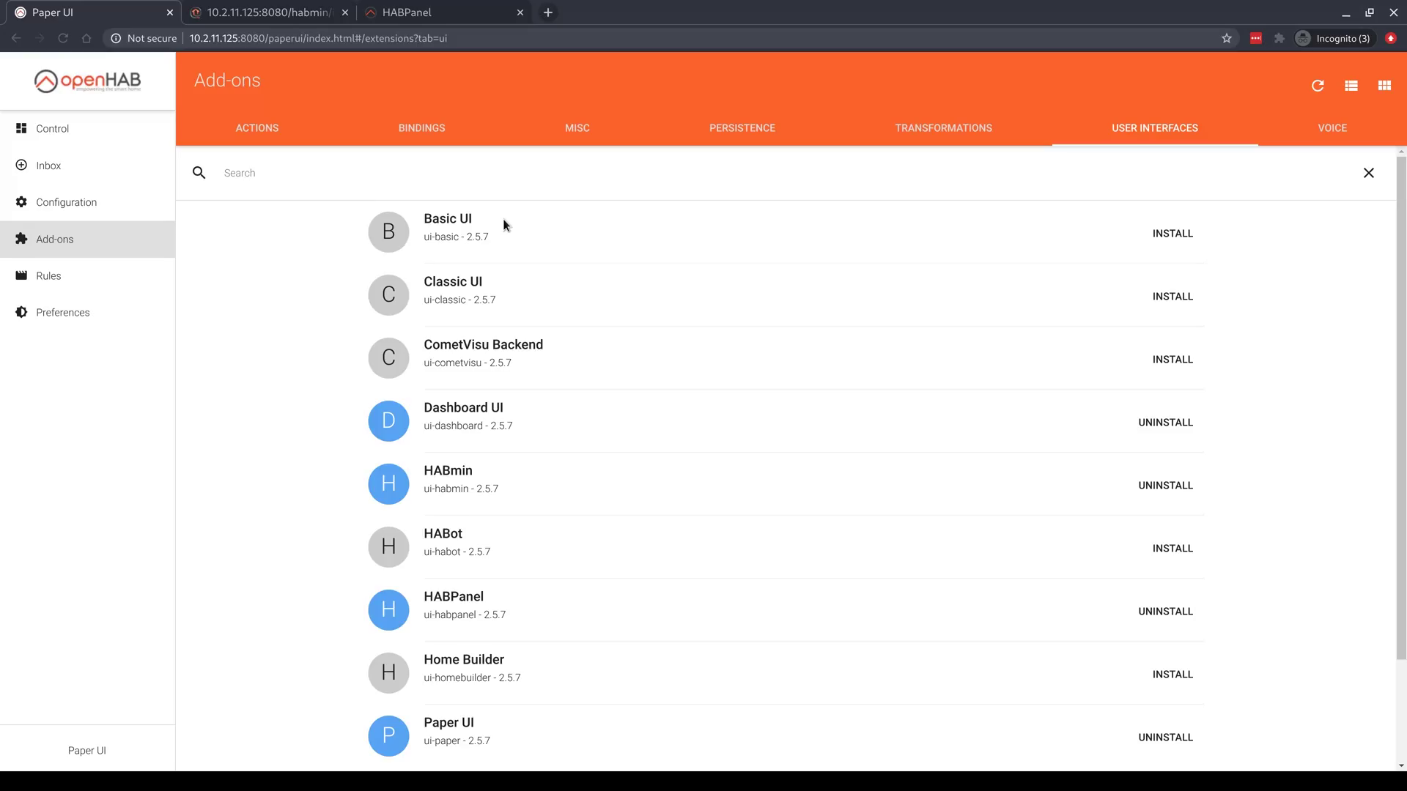
# Scroll through the User Interfaces add-ons list.
pyautogui.scroll(-2, 498, 297)
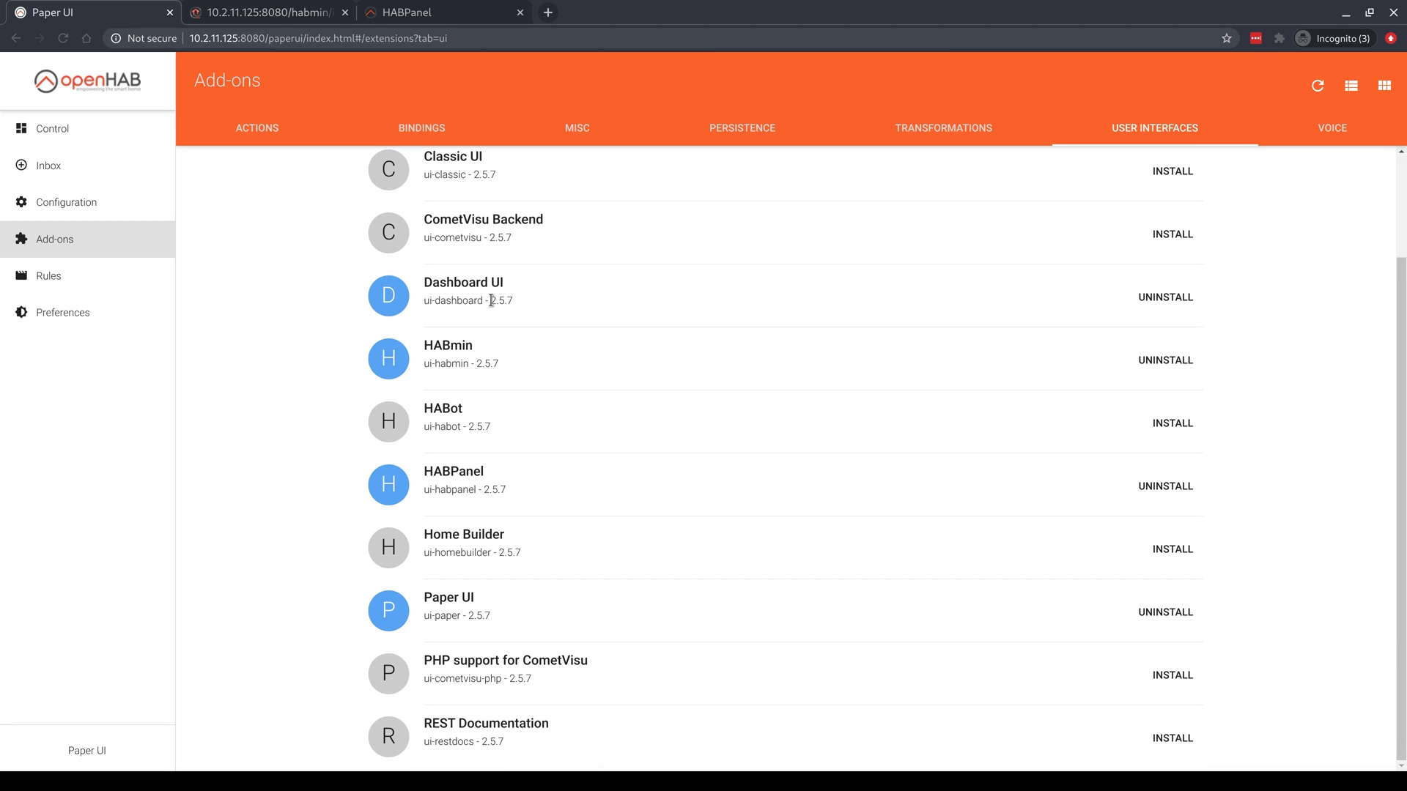
pyautogui.scroll(2, 557, 439)
pyautogui.scroll(-1, 484, 421)
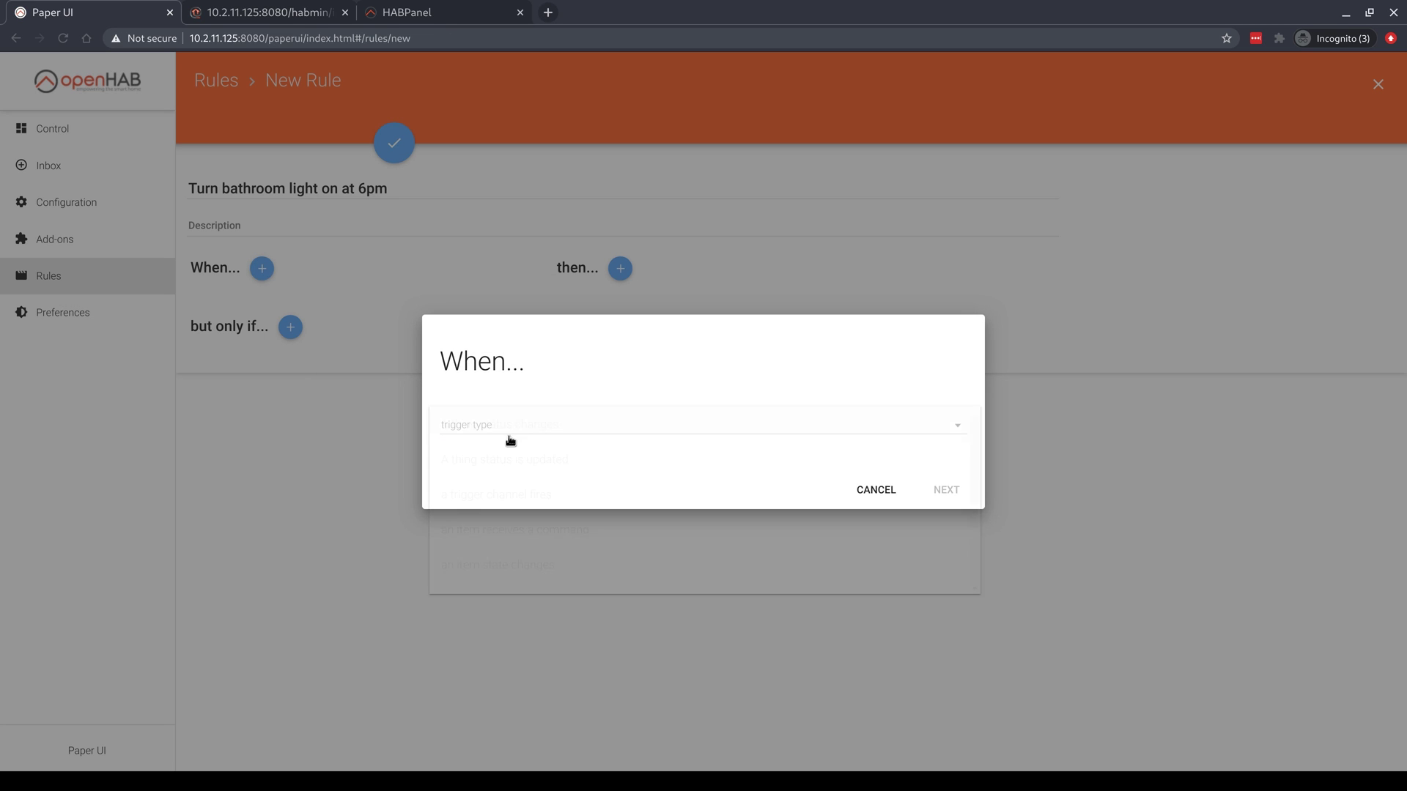
# Add an 'it is a fixed time of day' trigger to the rule with time 18:00.
pyautogui.click(508, 432)
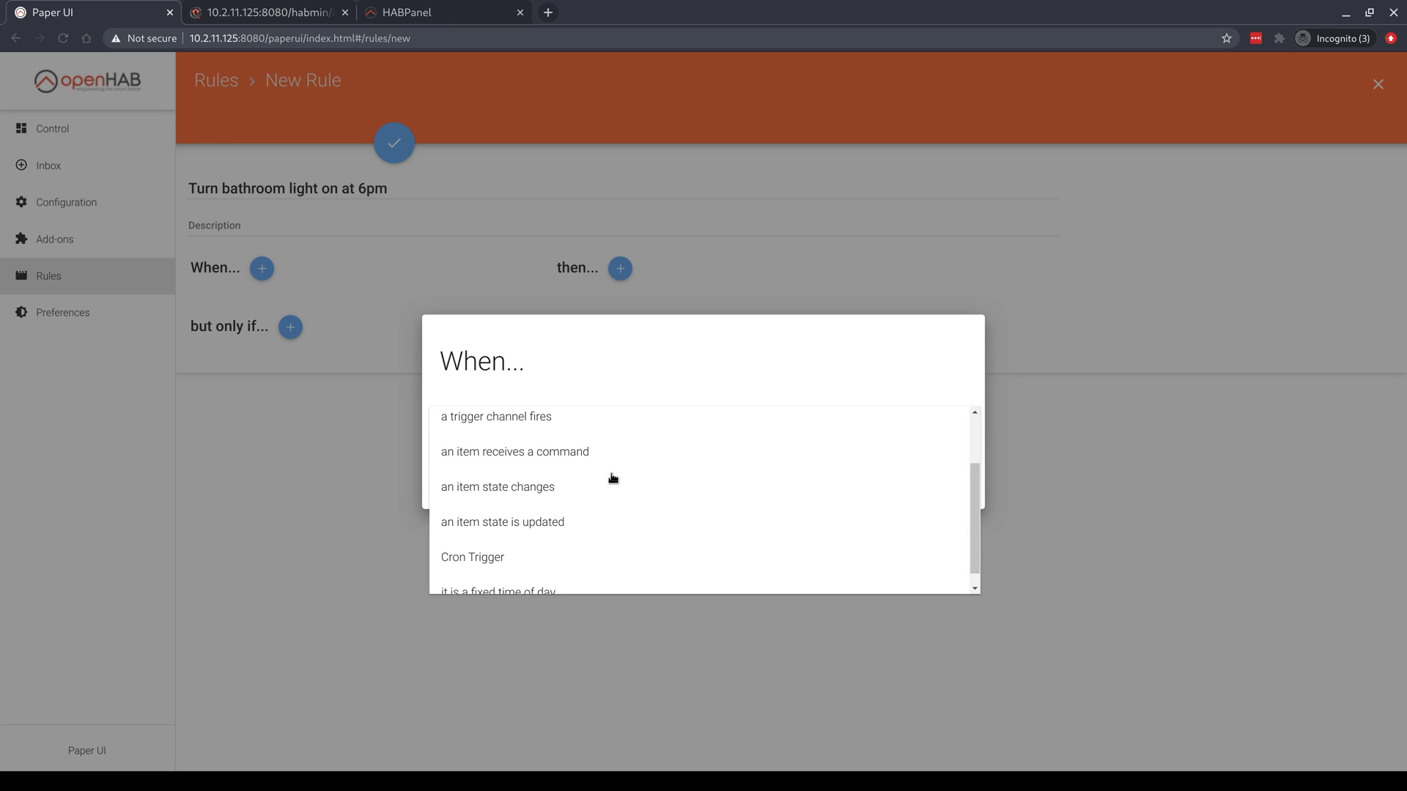
pyautogui.click(531, 575)
pyautogui.click(945, 486)
pyautogui.click(518, 458)
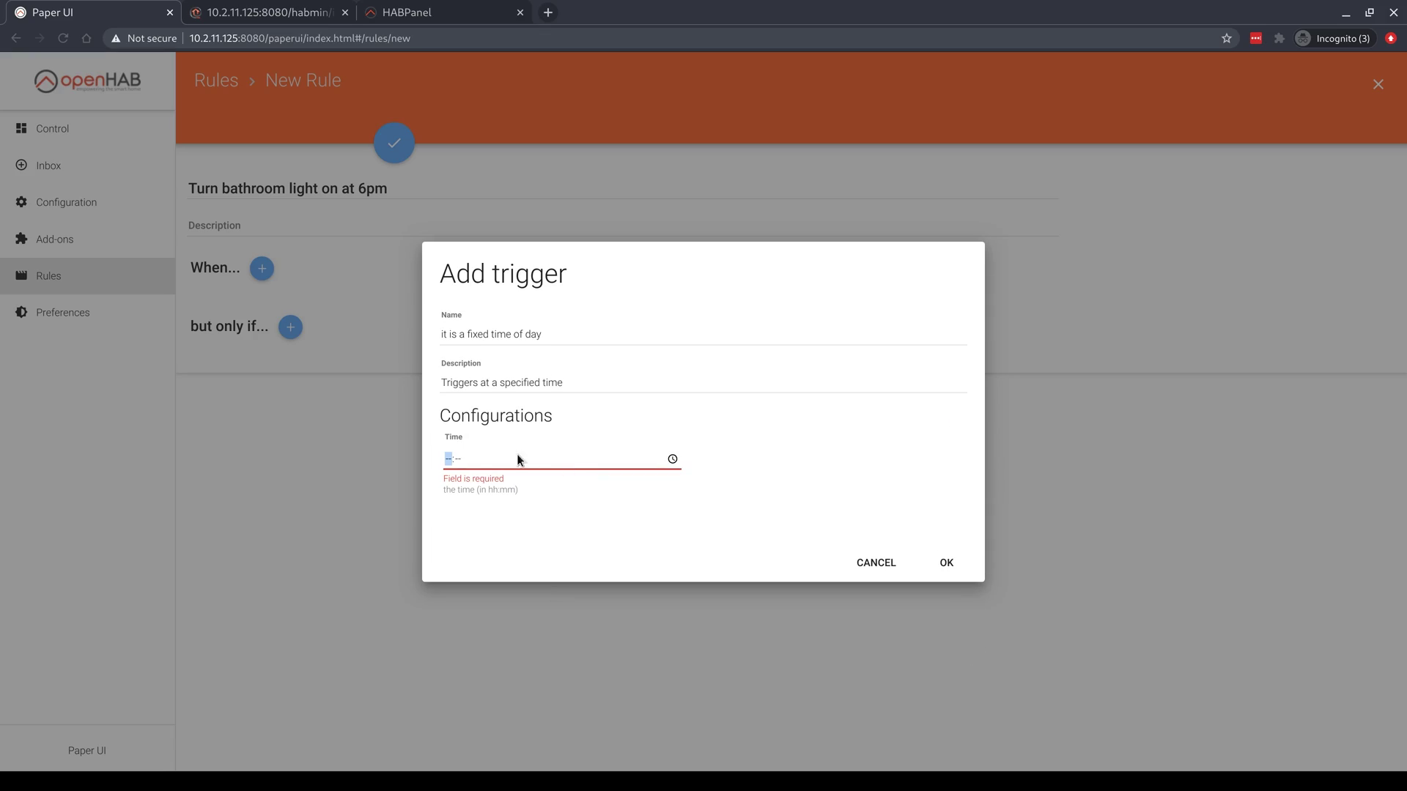
pyautogui.write('1800')
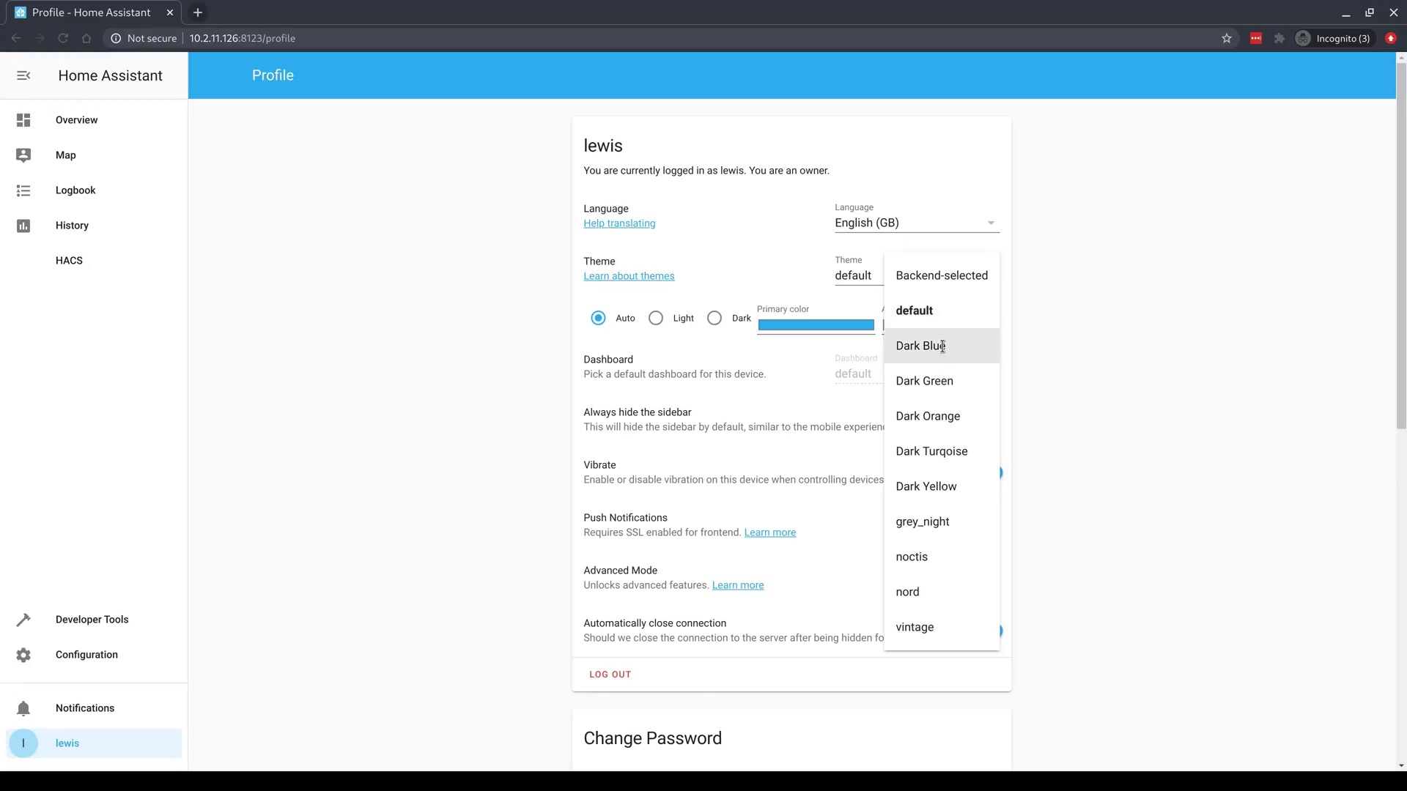
# Try the Dark Orange, grey_night, noctis and nord themes, settling on vintage.
pyautogui.click(941, 345)
pyautogui.click(908, 415)
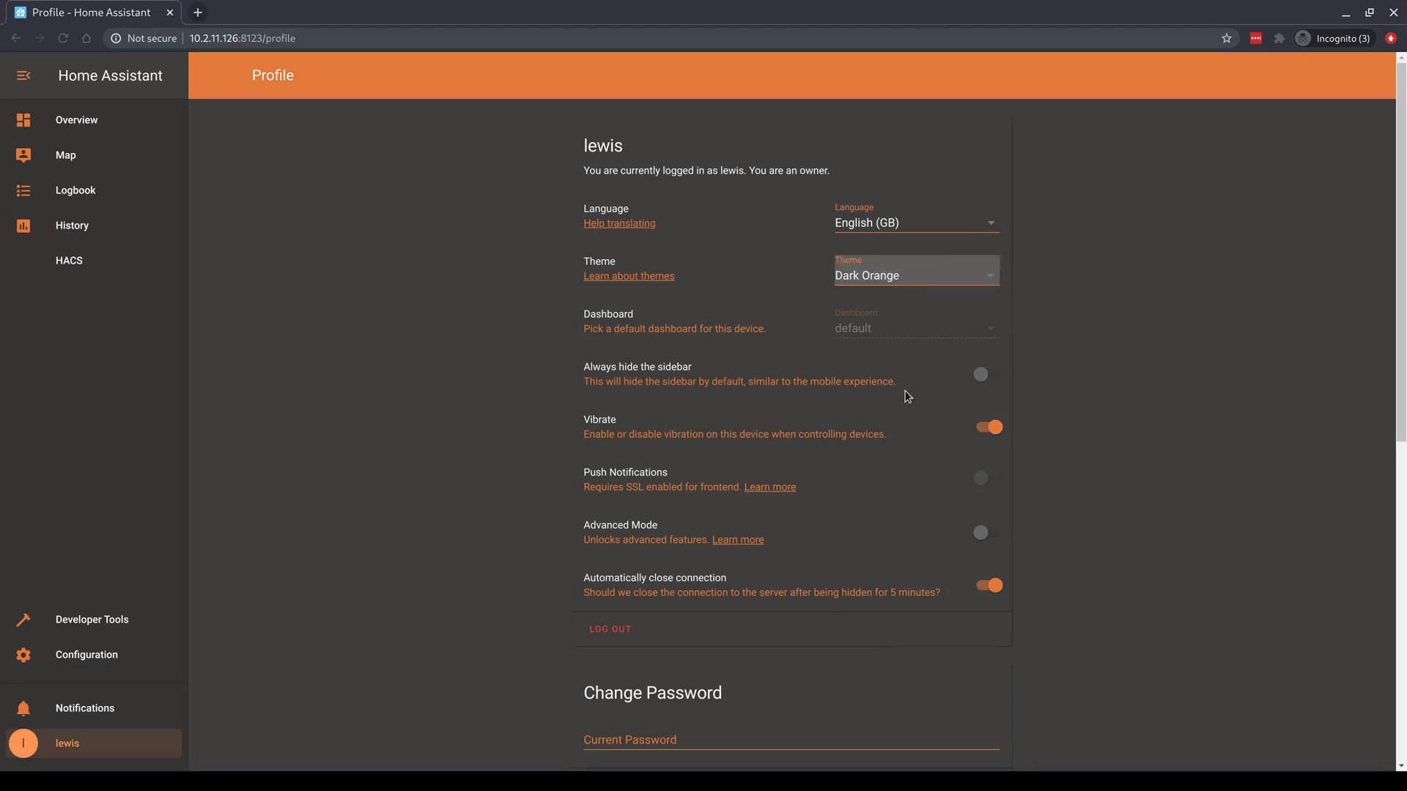
pyautogui.click(934, 521)
pyautogui.click(911, 556)
pyautogui.click(892, 283)
pyautogui.click(932, 592)
pyautogui.click(915, 627)
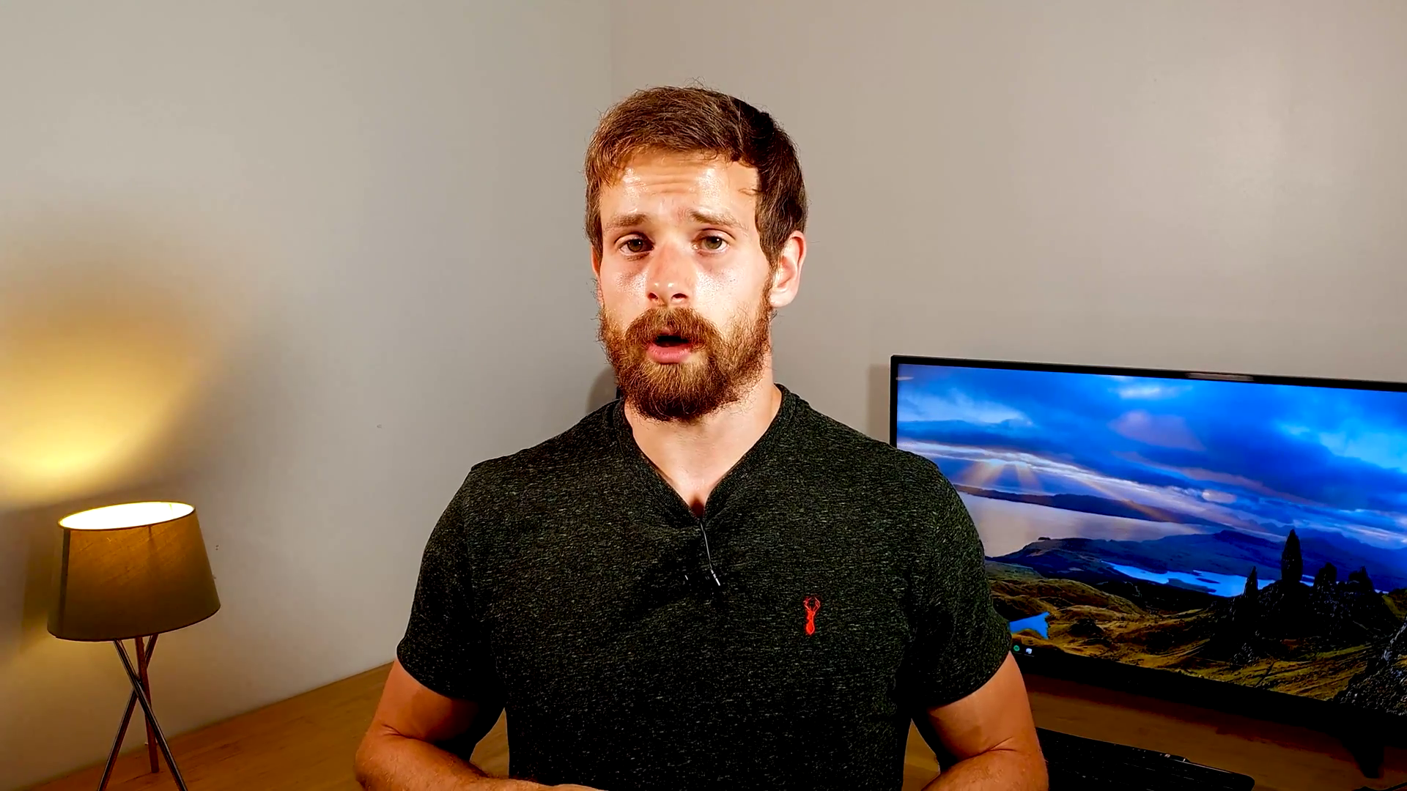
# List the binding add-ons and open the Chromecast binding's documentation.
pyautogui.click(433, 135)
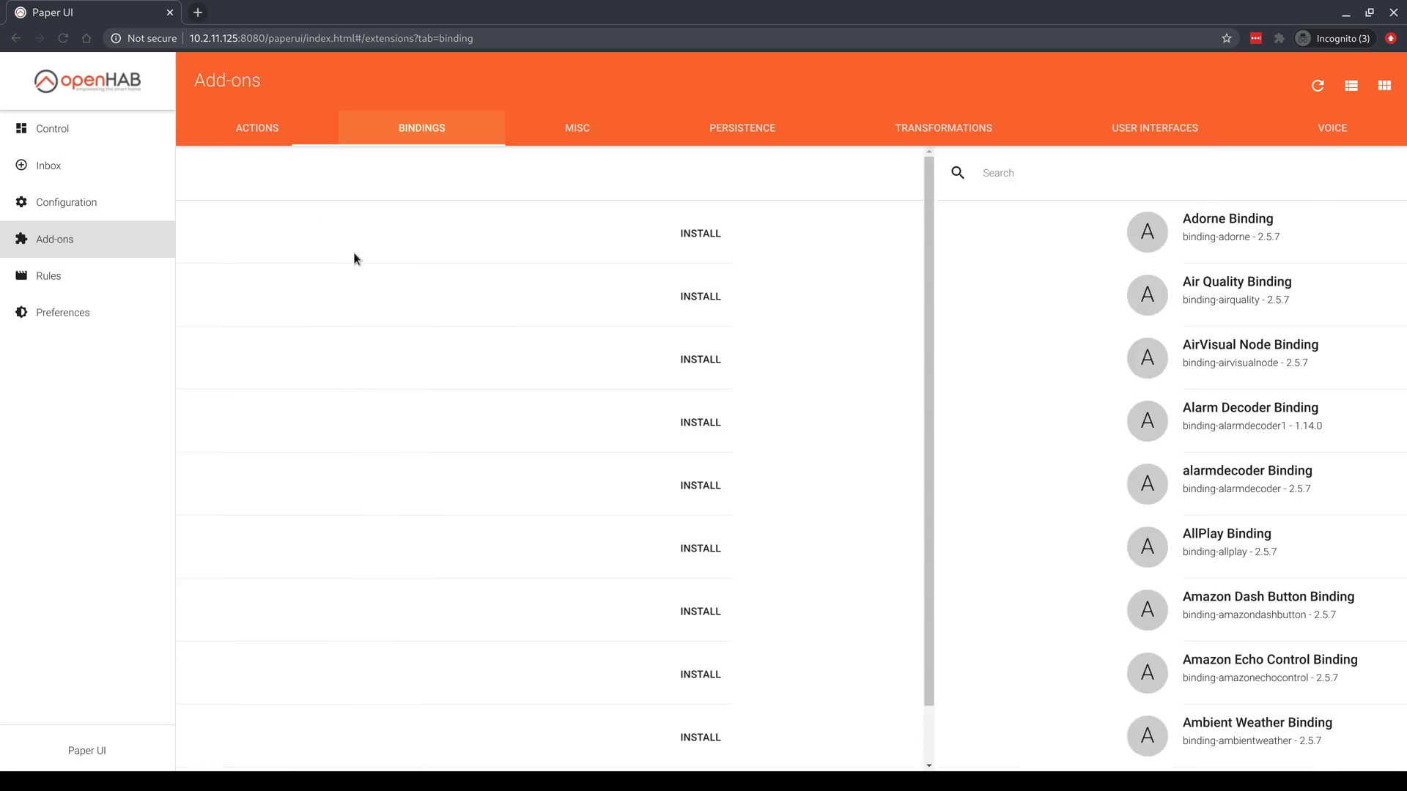
pyautogui.scroll(-15, 366, 329)
pyautogui.scroll(-8, 380, 394)
pyautogui.click(472, 359)
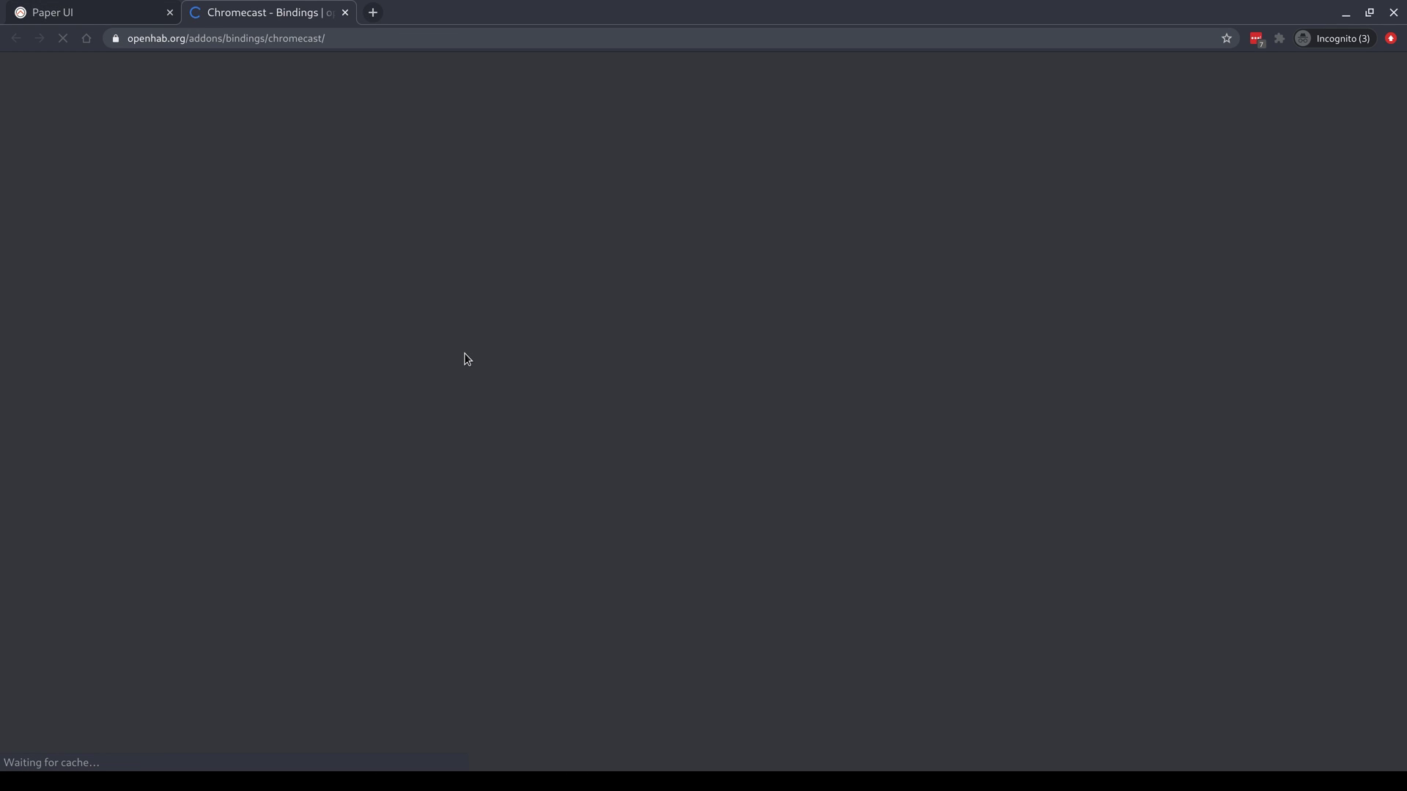
# Scroll the Chromecast binding documentation down to its Channels table.
pyautogui.scroll(-20, 455, 353)
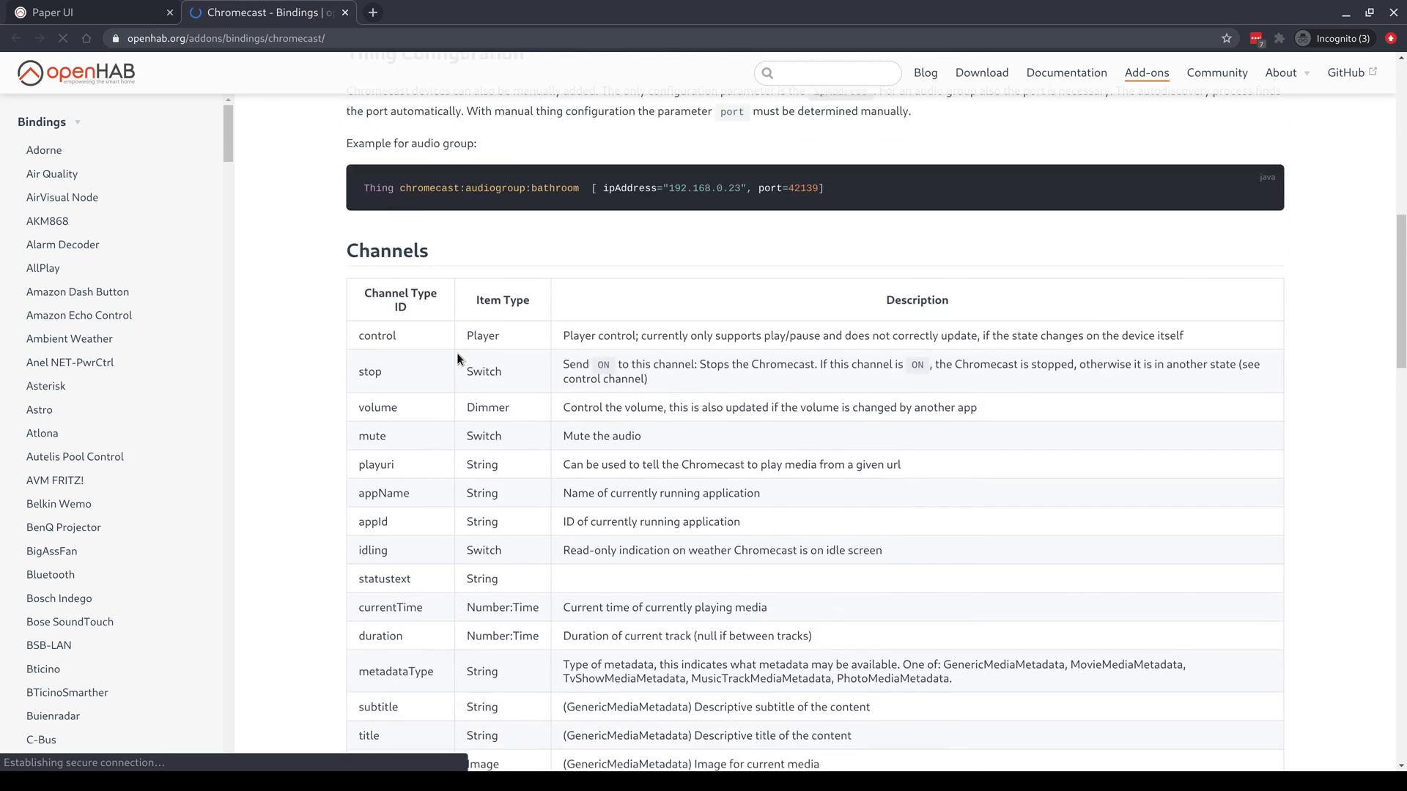
pyautogui.scroll(-15, 456, 353)
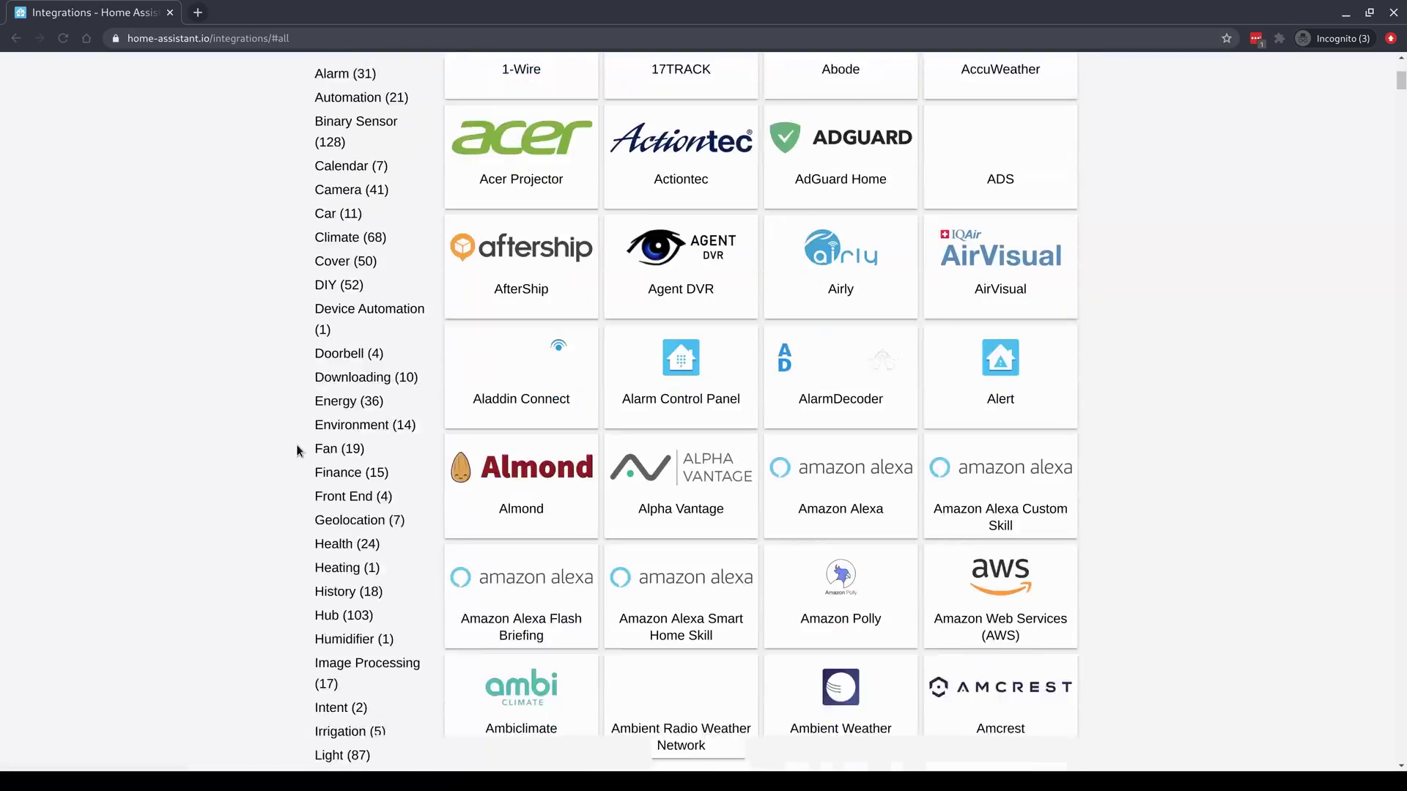
pyautogui.scroll(-5, 296, 444)
# Show all 1632 Home Assistant integrations and scroll through the catalogue grid.
pyautogui.scroll(5, 336, 408)
pyautogui.scroll(4, 323, 359)
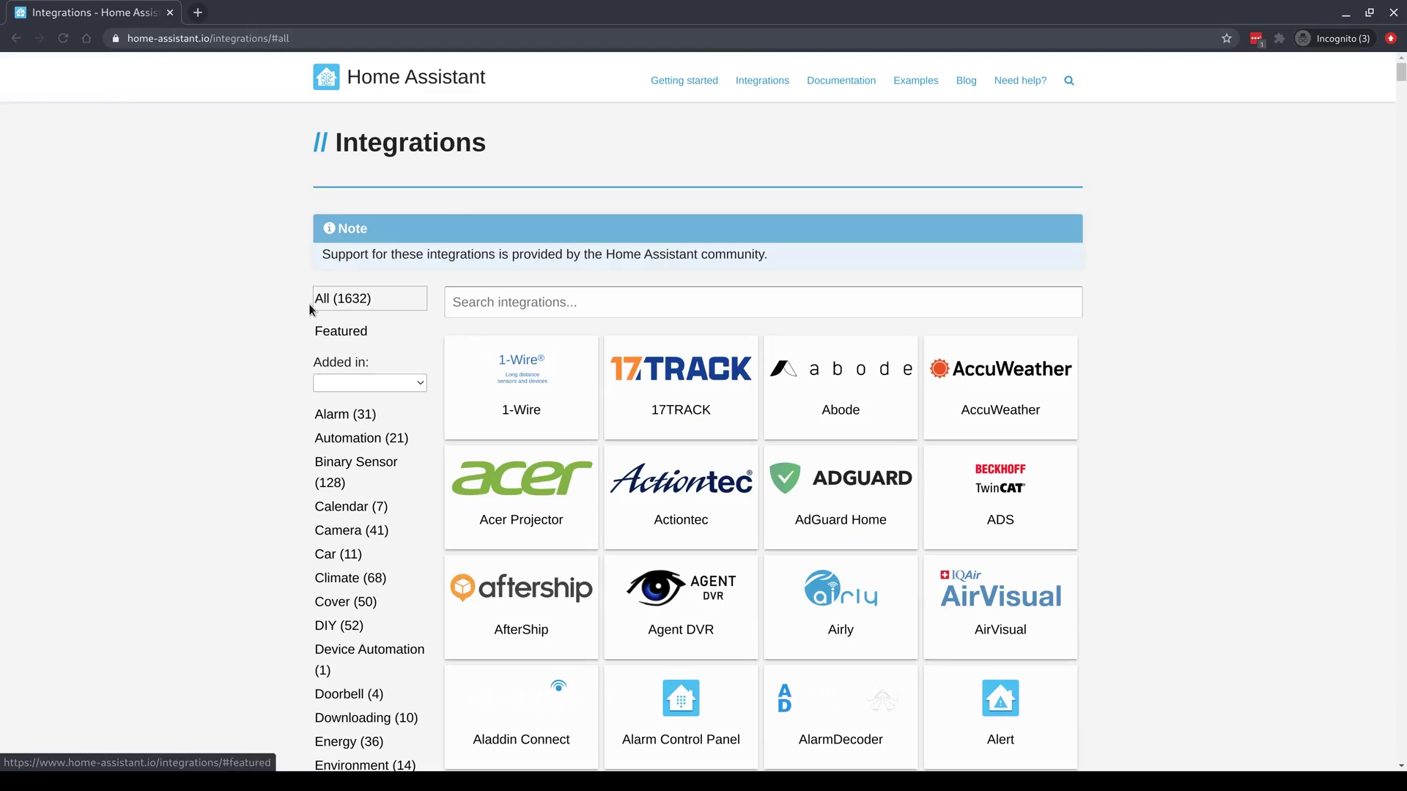
pyautogui.click(372, 301)
pyautogui.scroll(-20, 750, 478)
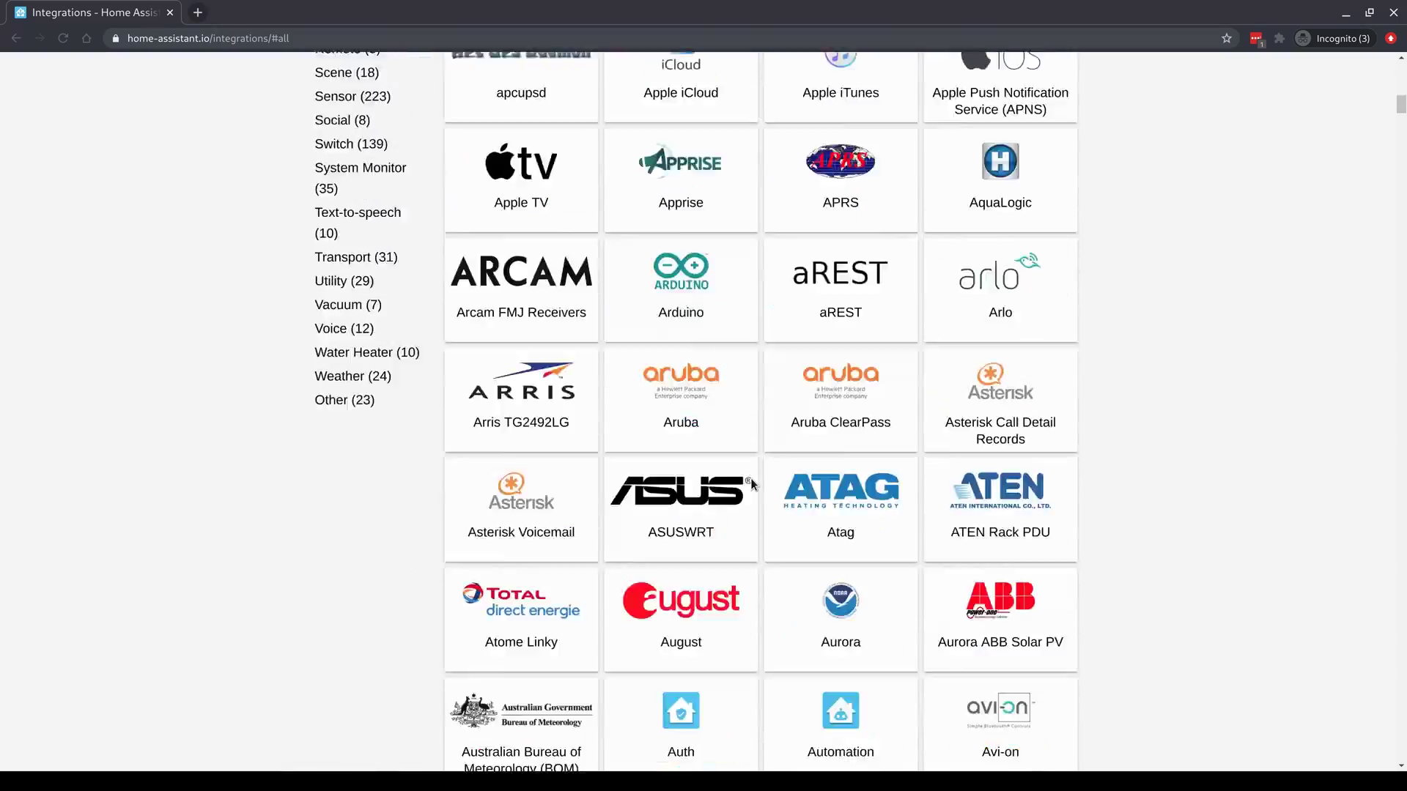
pyautogui.scroll(-20, 753, 483)
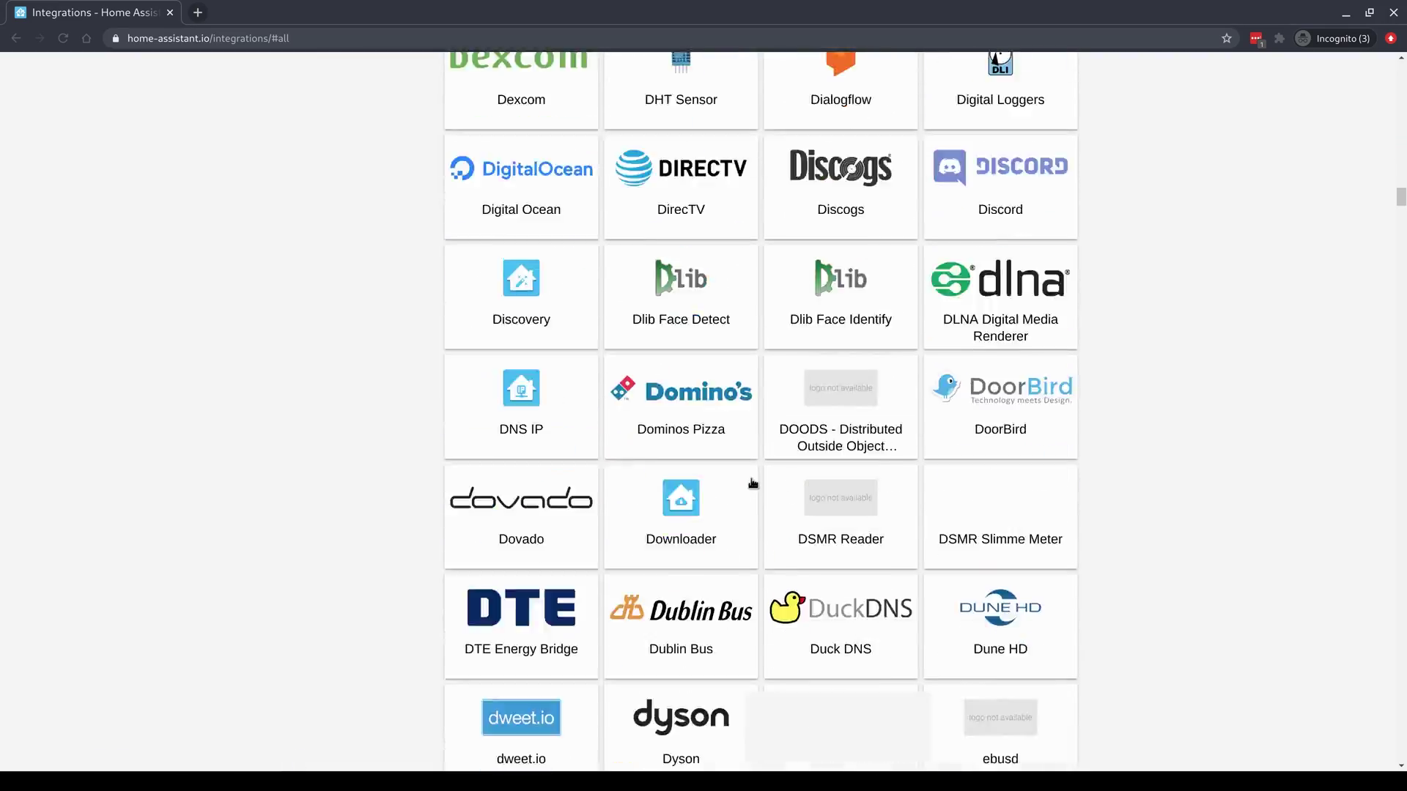
pyautogui.scroll(-20, 752, 483)
pyautogui.scroll(15, 750, 480)
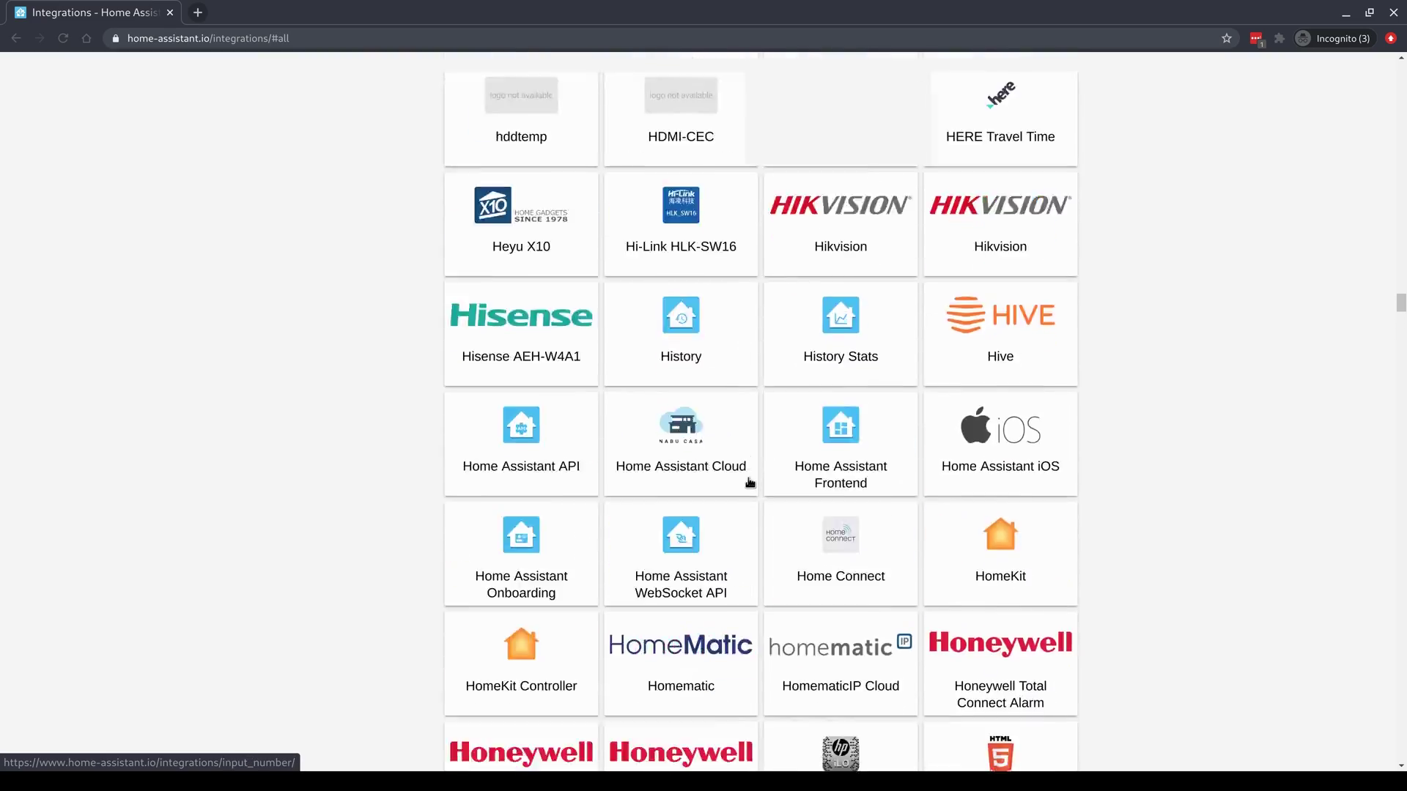
pyautogui.scroll(20, 750, 481)
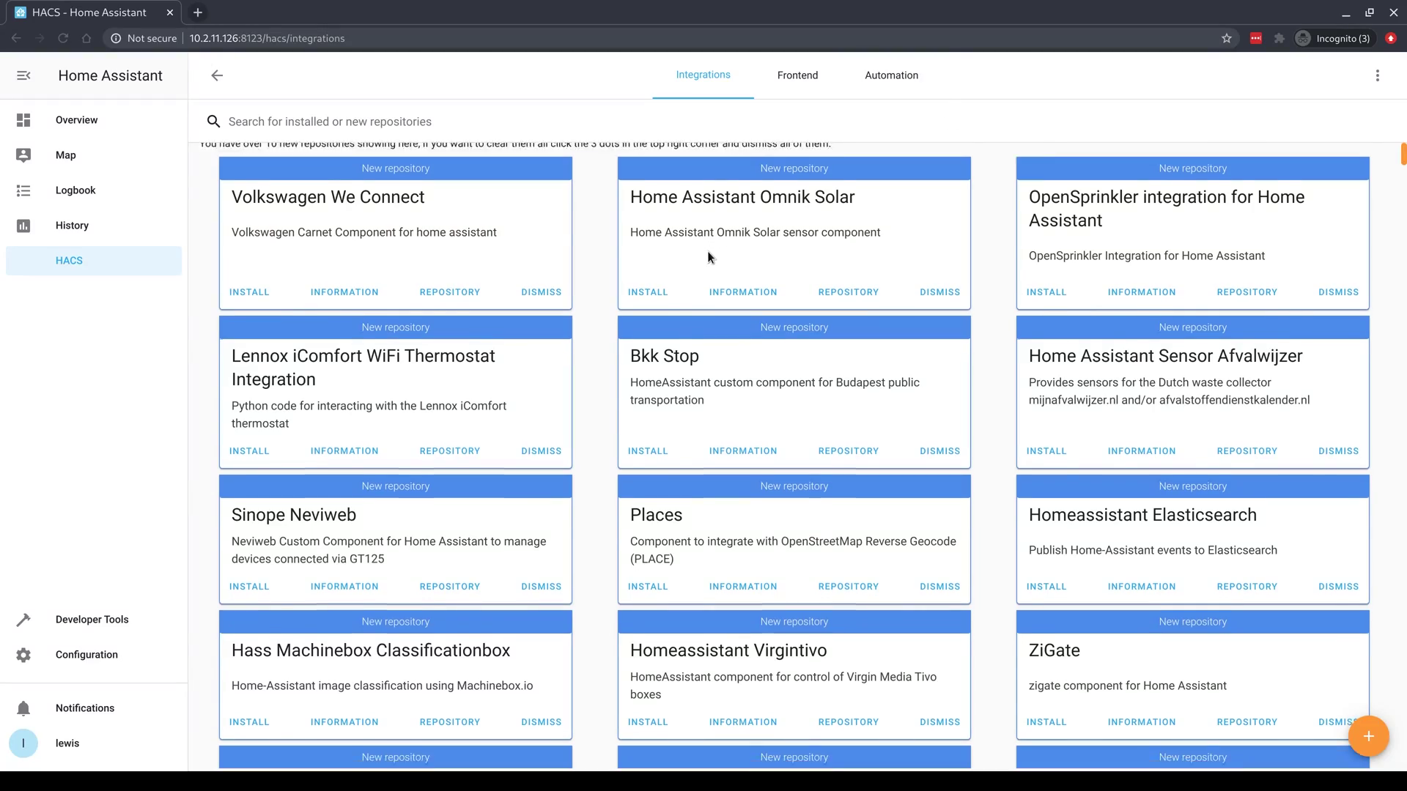
# Scroll through the HACS Integrations repository cards.
pyautogui.scroll(-9, 708, 253)
pyautogui.scroll(-12, 776, 339)
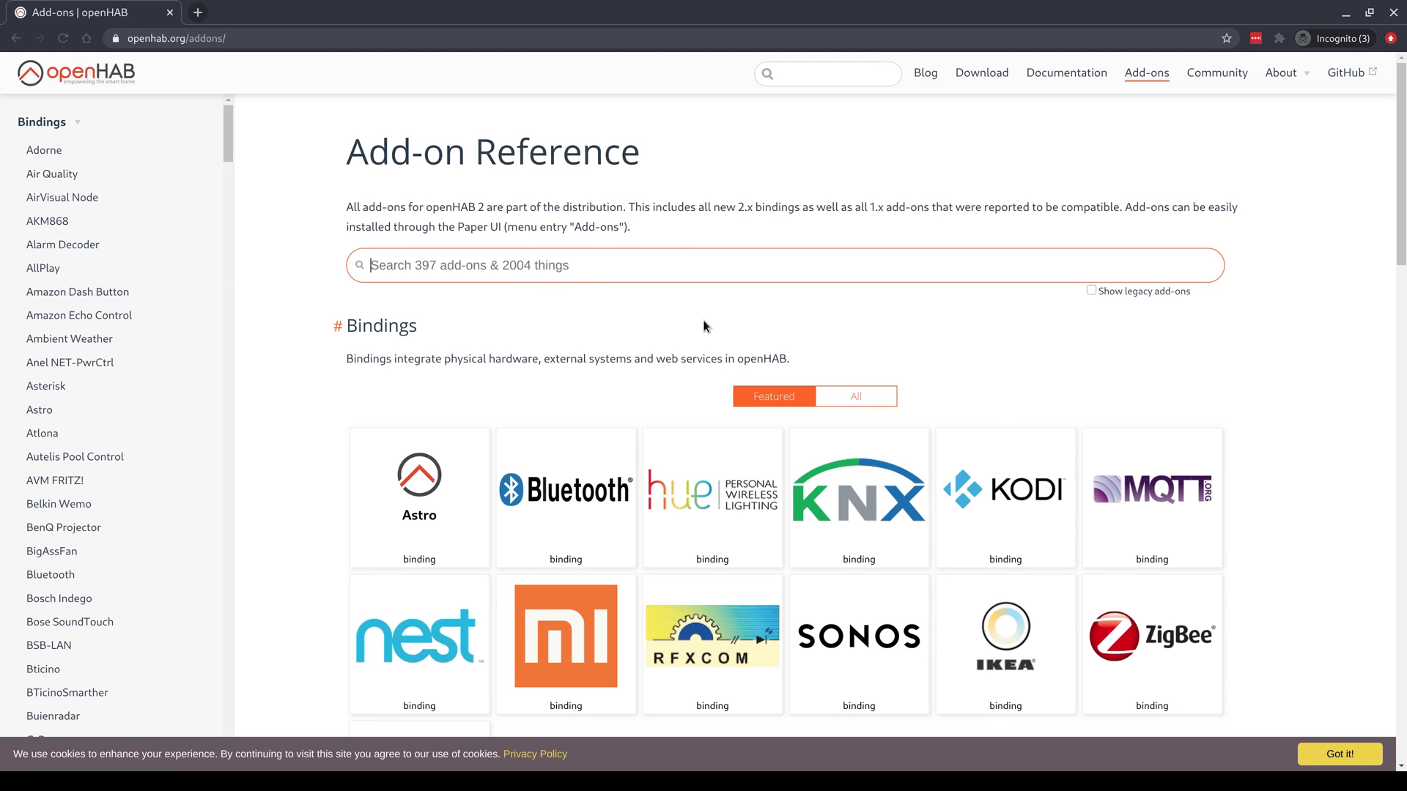
# Scroll through the full grid of bindings in the openHAB Add-on Reference.
pyautogui.scroll(-4, 646, 333)
pyautogui.scroll(1, 858, 210)
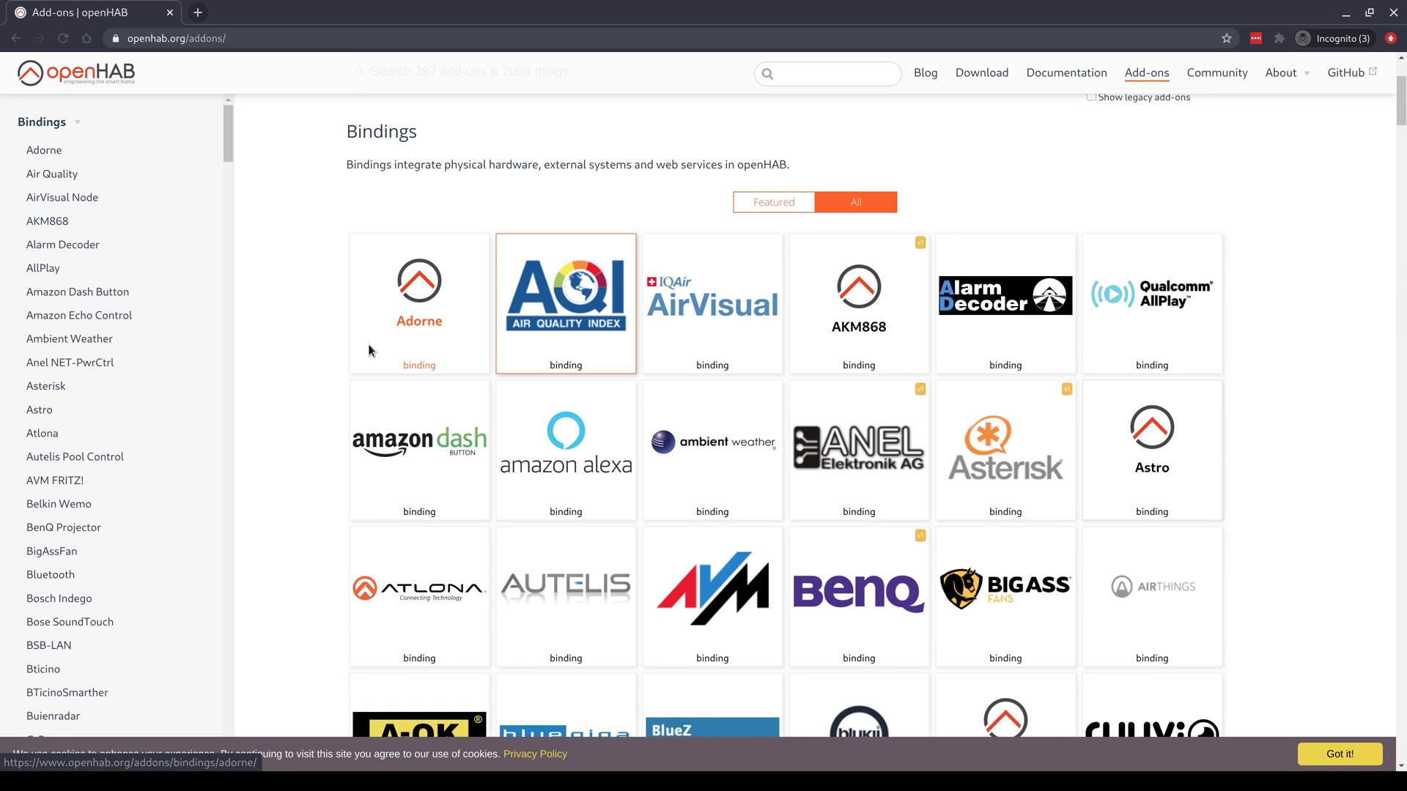
pyautogui.scroll(-9, 520, 398)
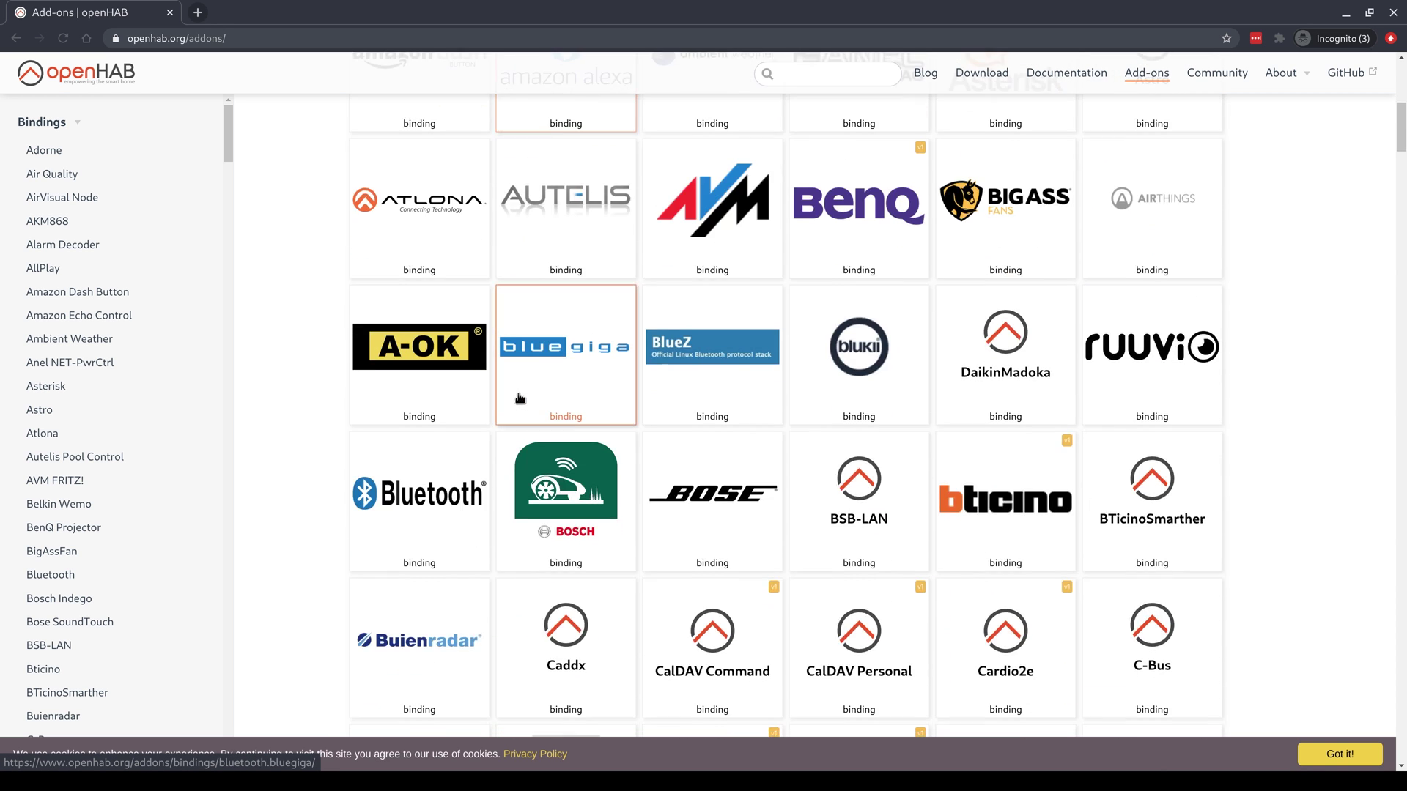
pyautogui.scroll(-5, 519, 398)
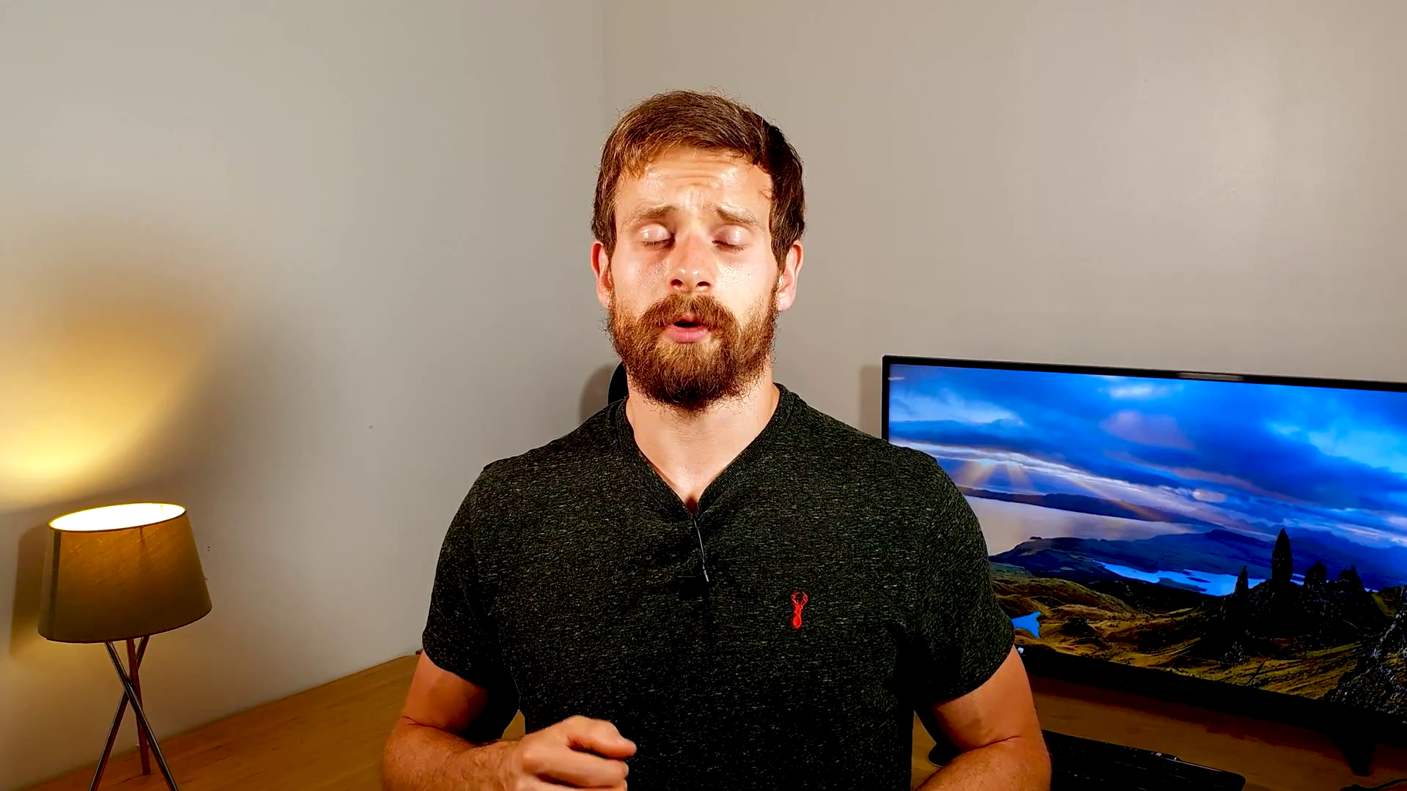